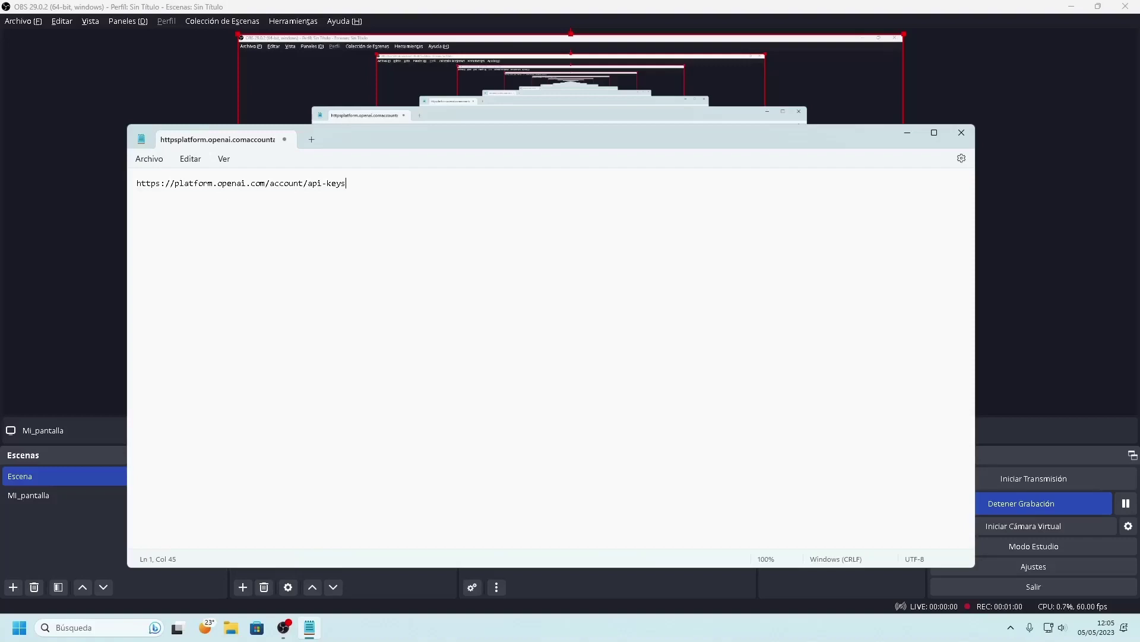
Select the saved platform.openai.com/account/api-keys address in Notepad and bring up the Start menu.
key("ctrl+a")
key("ctrl+c")
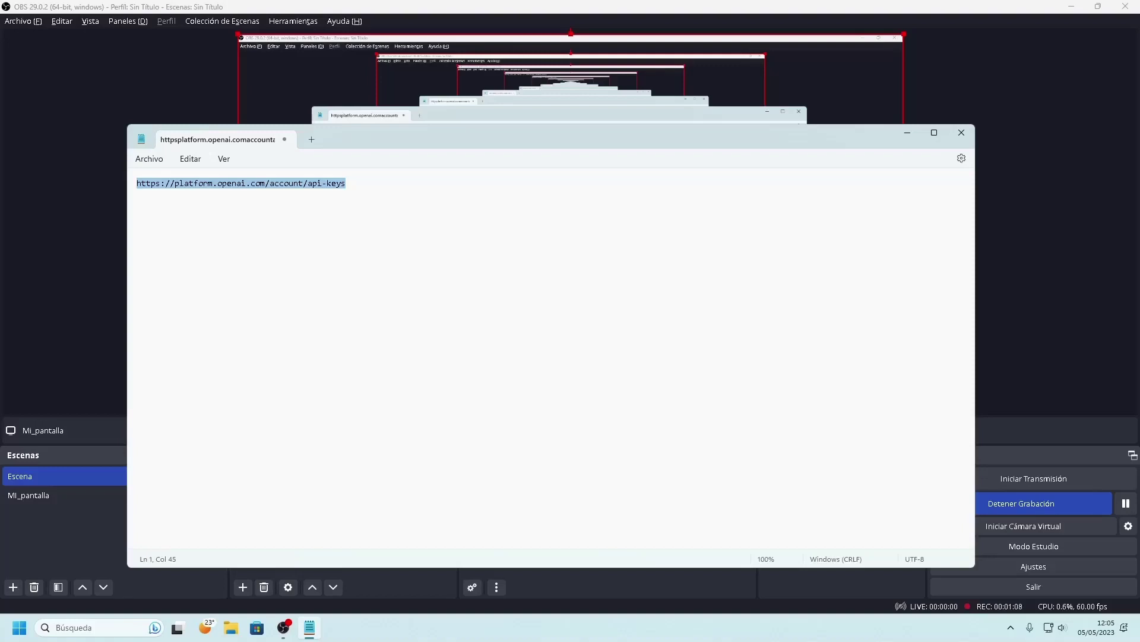
key("super")
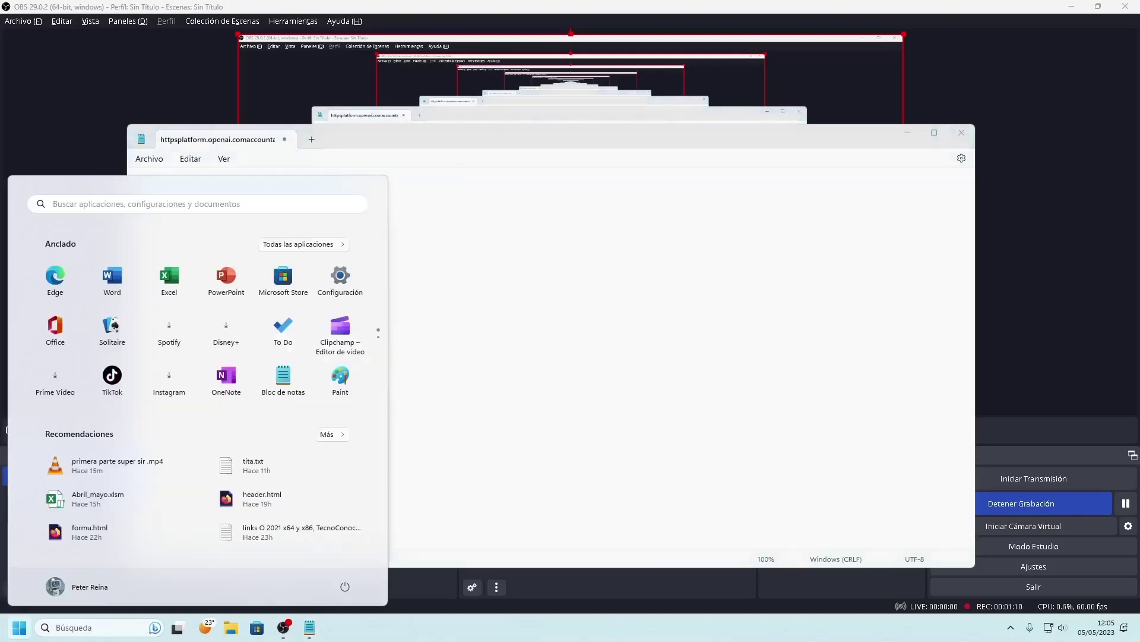
Launch Microsoft Edge by searching 'ed' from the Start menu.
type("ed")
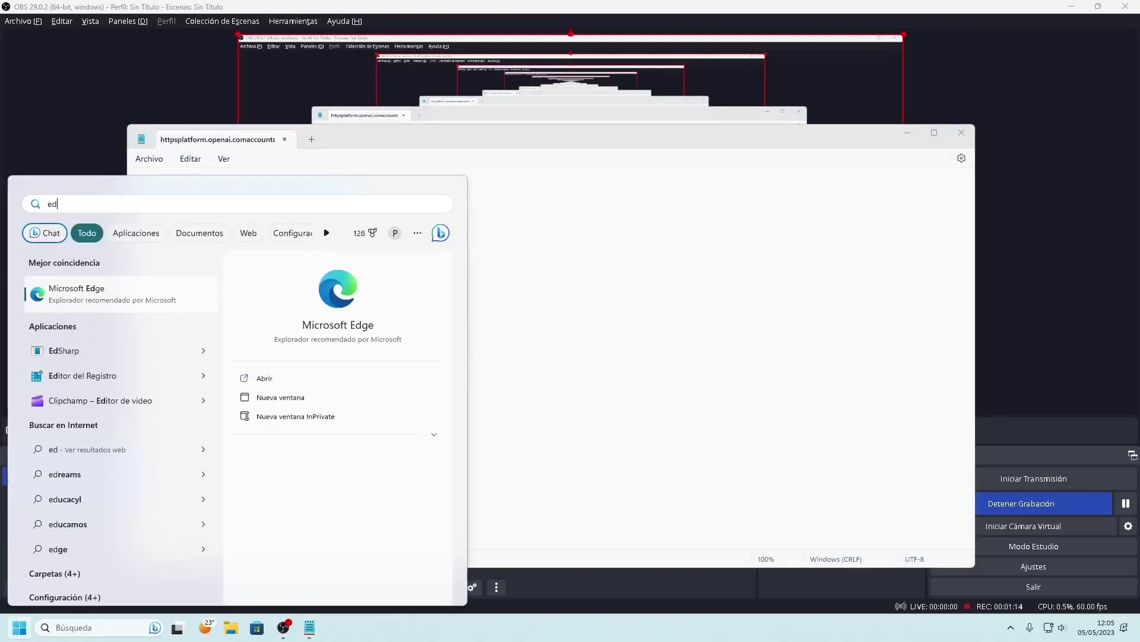
key("Return")
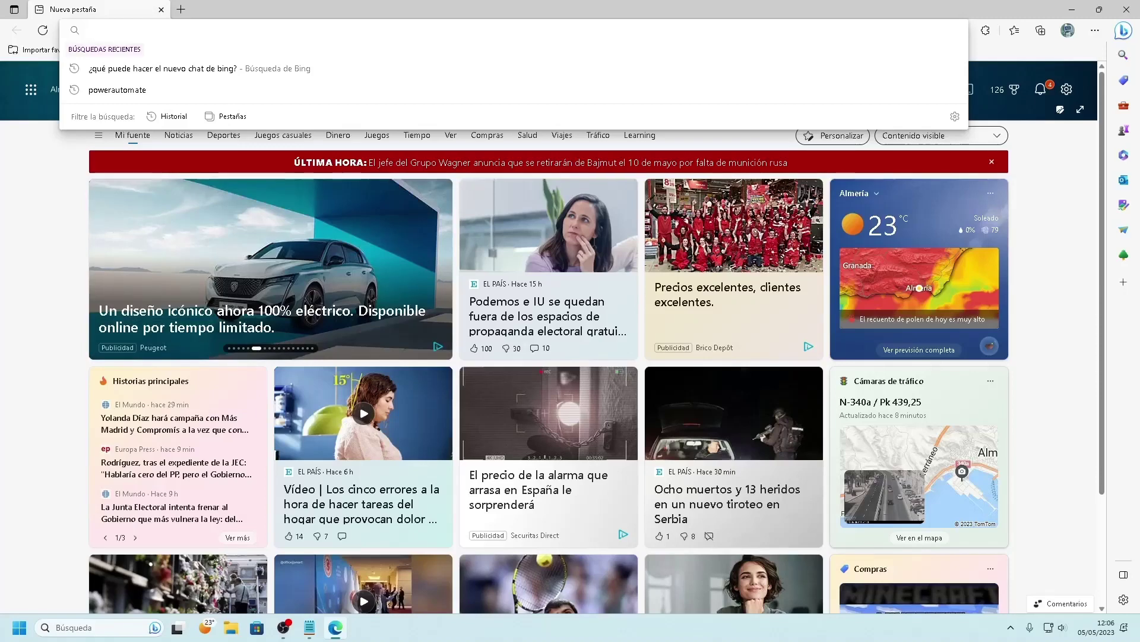
key("alt+Tab")
key("alt+Tab")
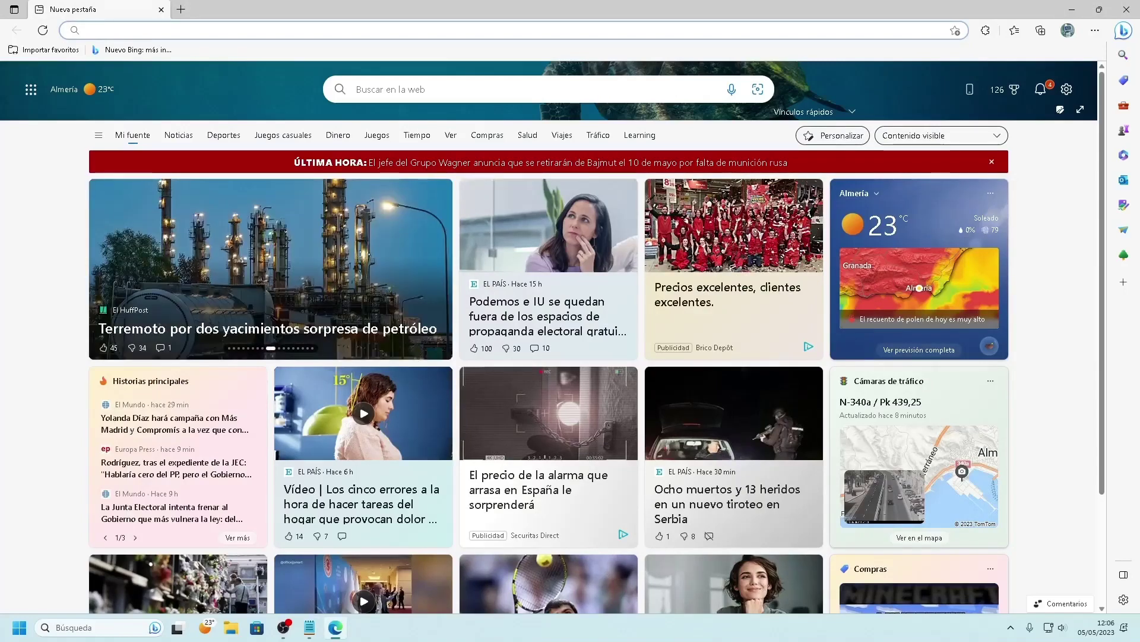
key("ctrl+v")
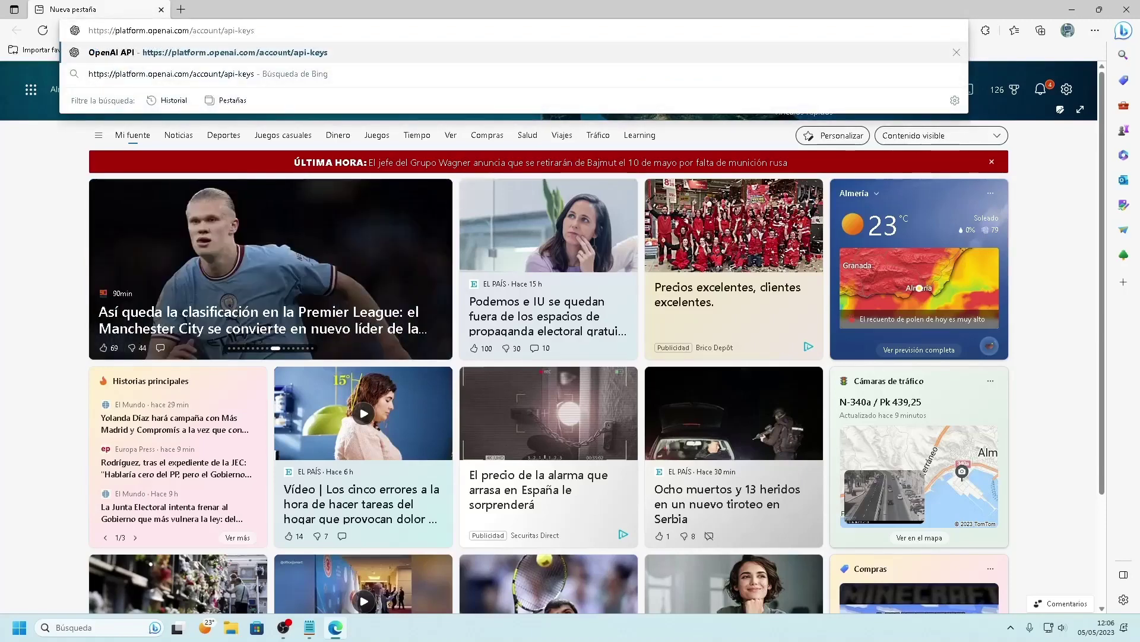
key("Return")
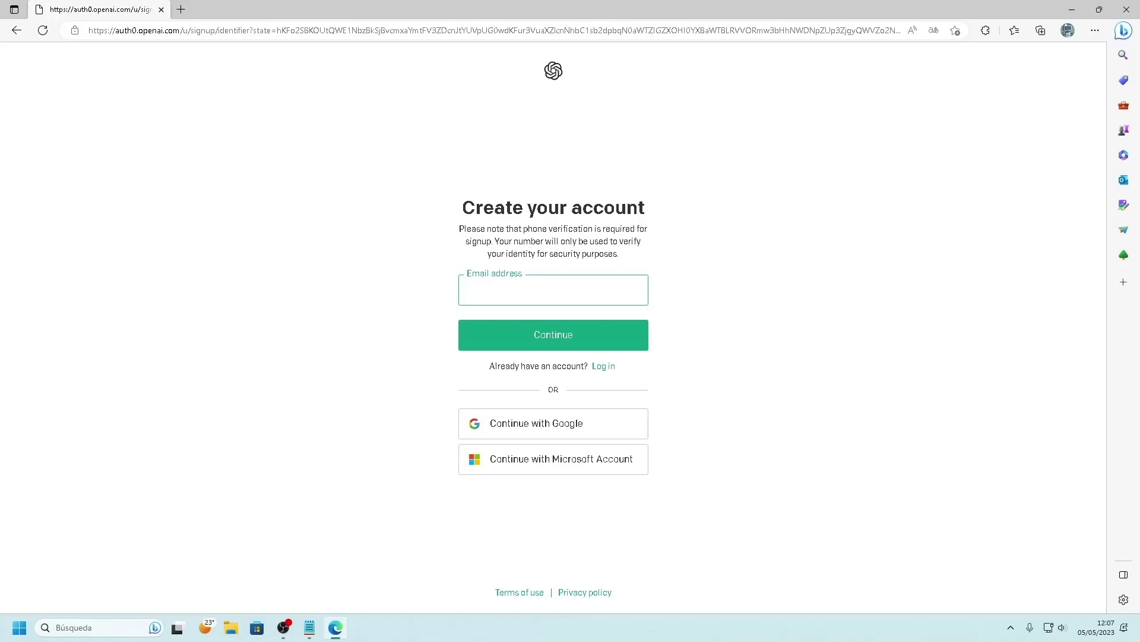
Choose Continue with Google on the OpenAI sign-up page.
left_click(553, 423)
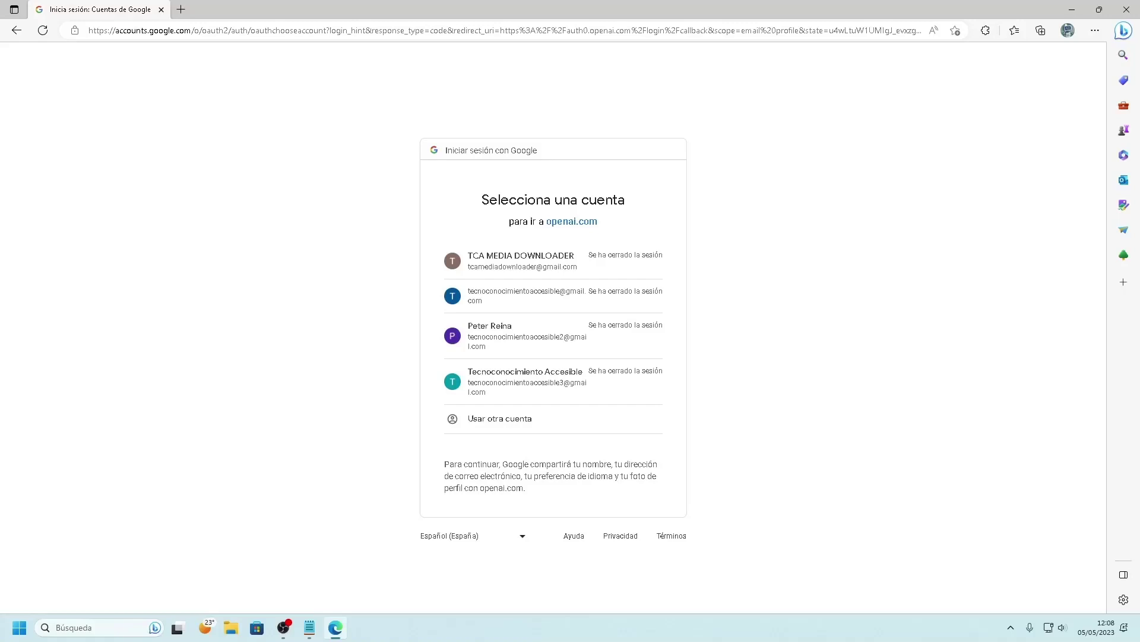
Switch to a different Google account and enter its Gmail address.
key("Return")
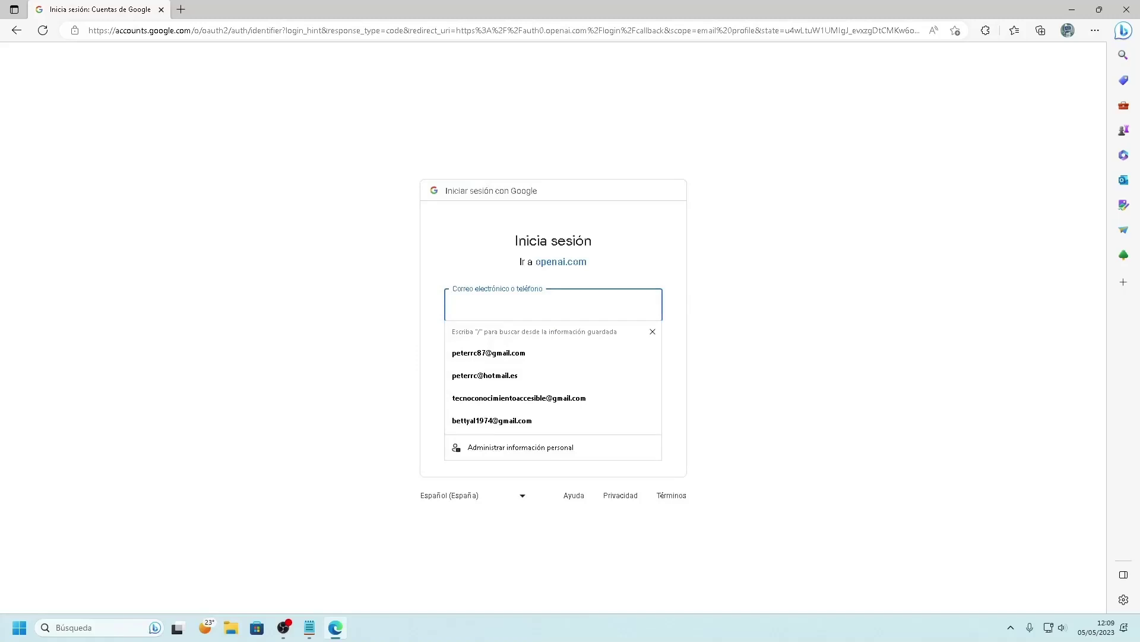
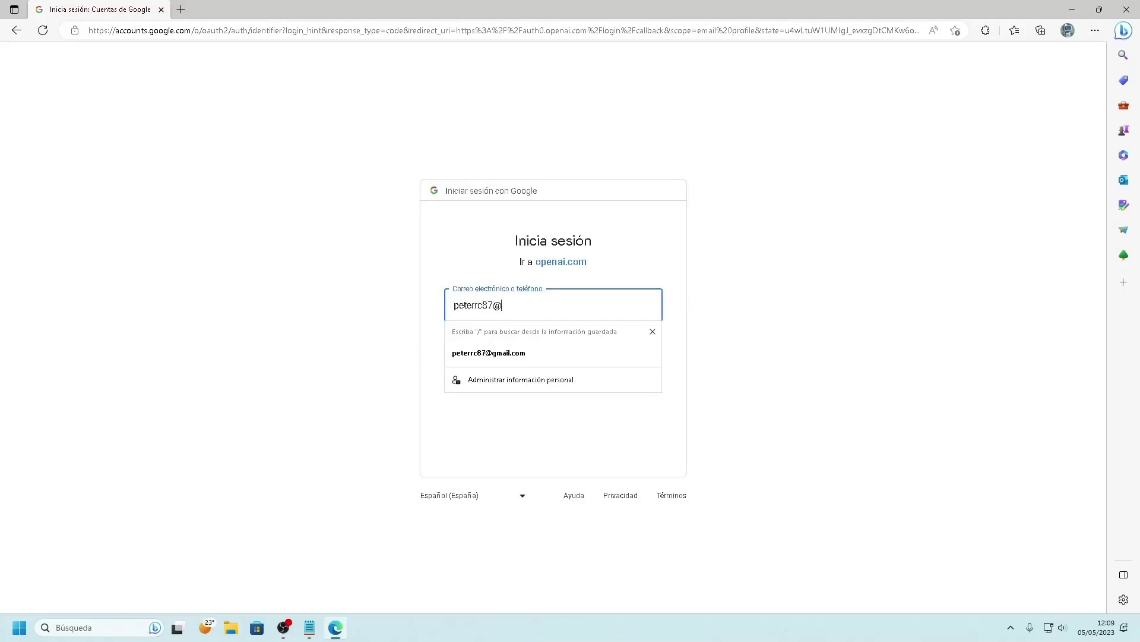
key("Tab")
key("Tab")
key("Tab")
key("Return")
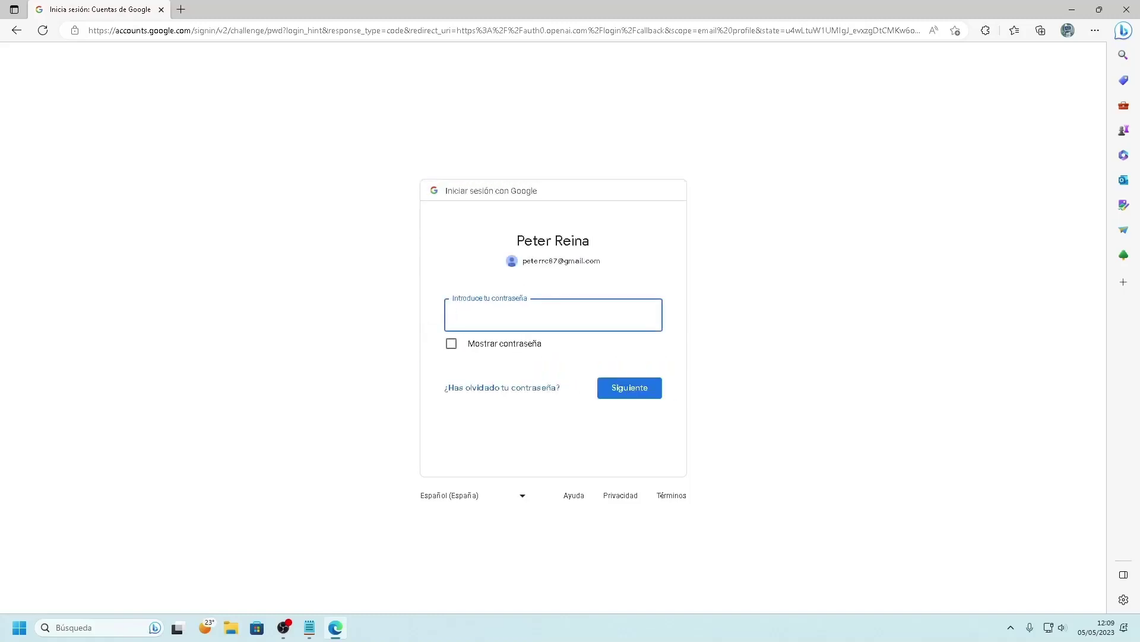
Enter and submit the Google account password.
key("Return")
type("••••••••")
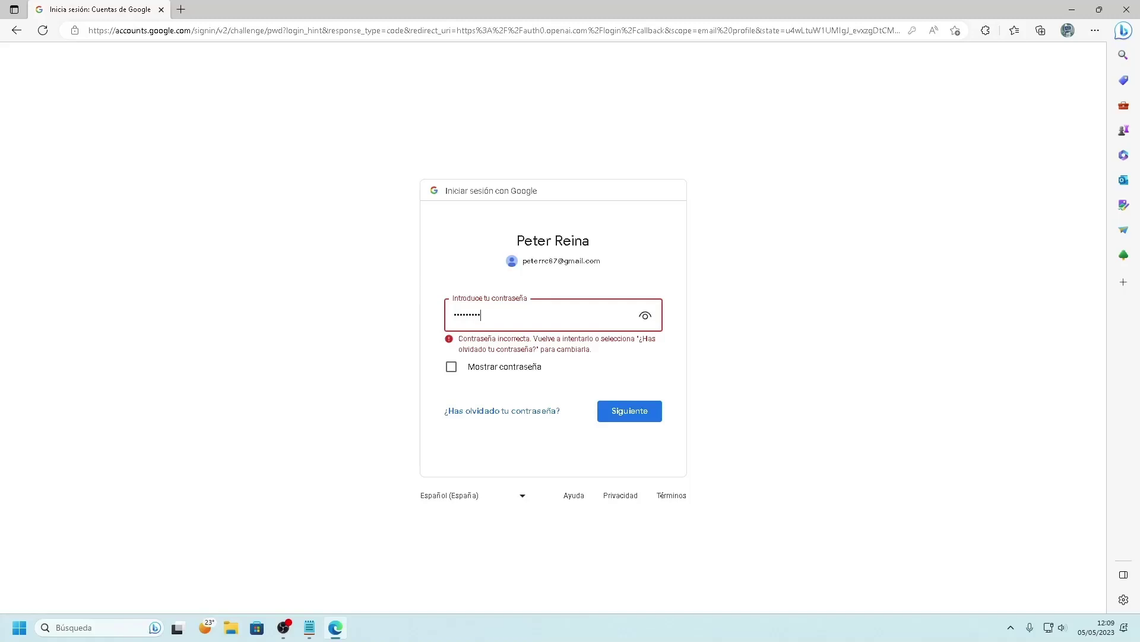
type("•••••••••••")
key("Return")
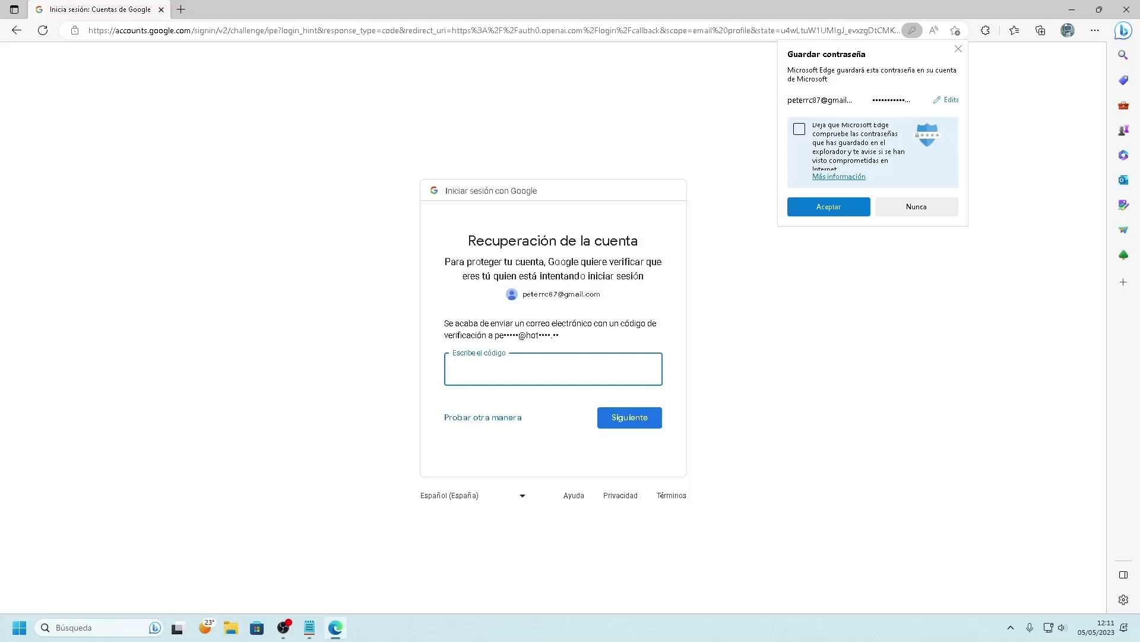
Paste the emailed verification code, submit it with Siguiente, and continue to openai.com.
left_click(630, 417)
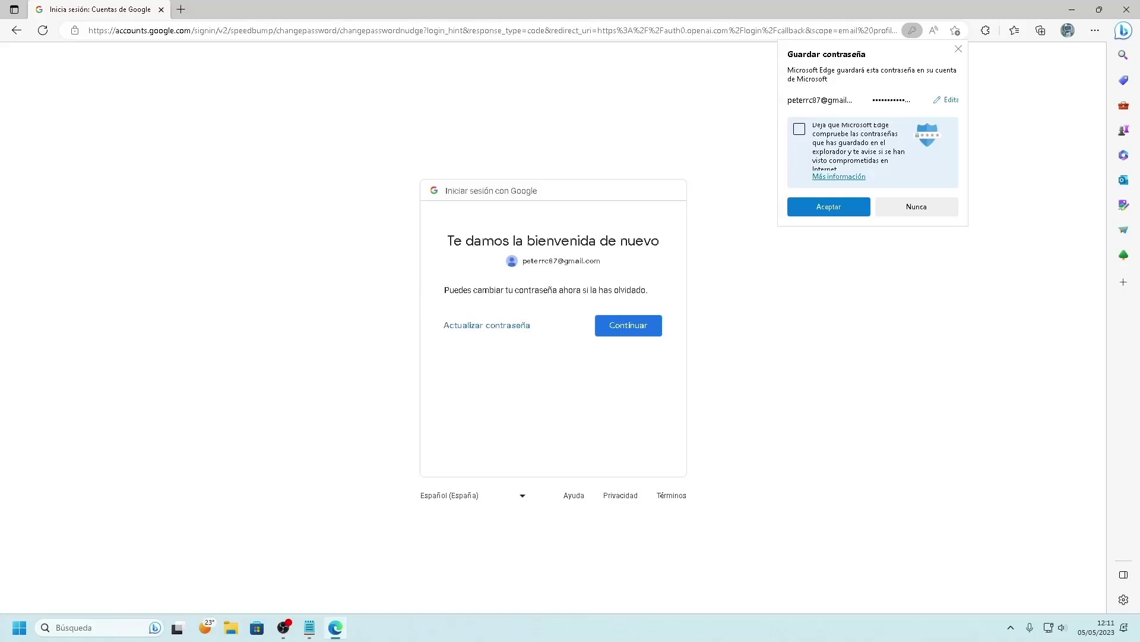
key("Return")
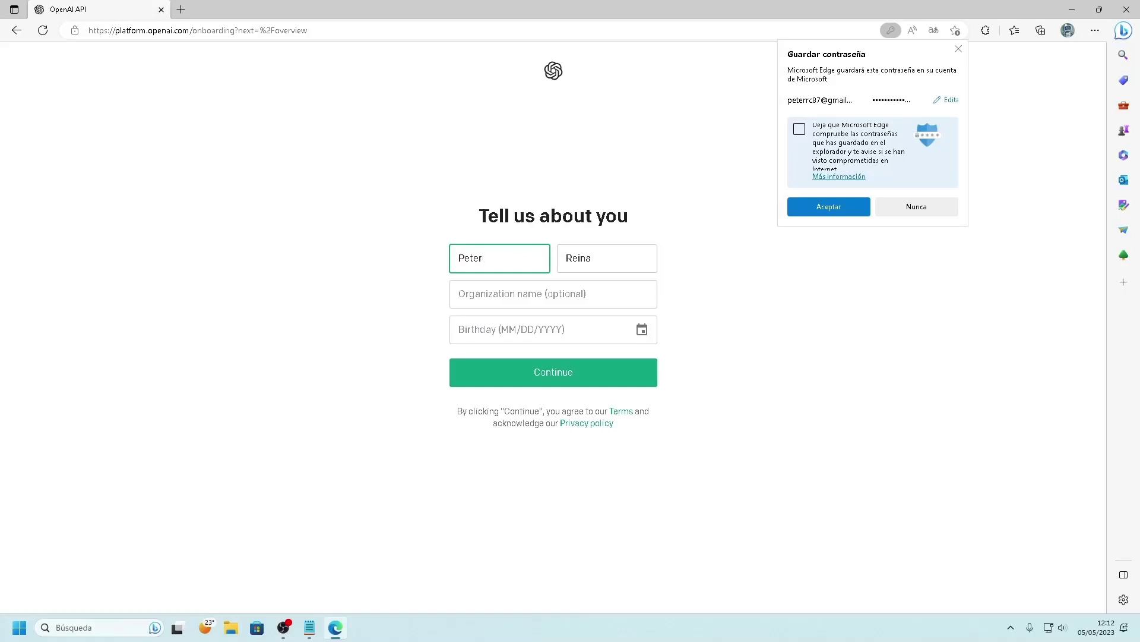
left_click(535, 329)
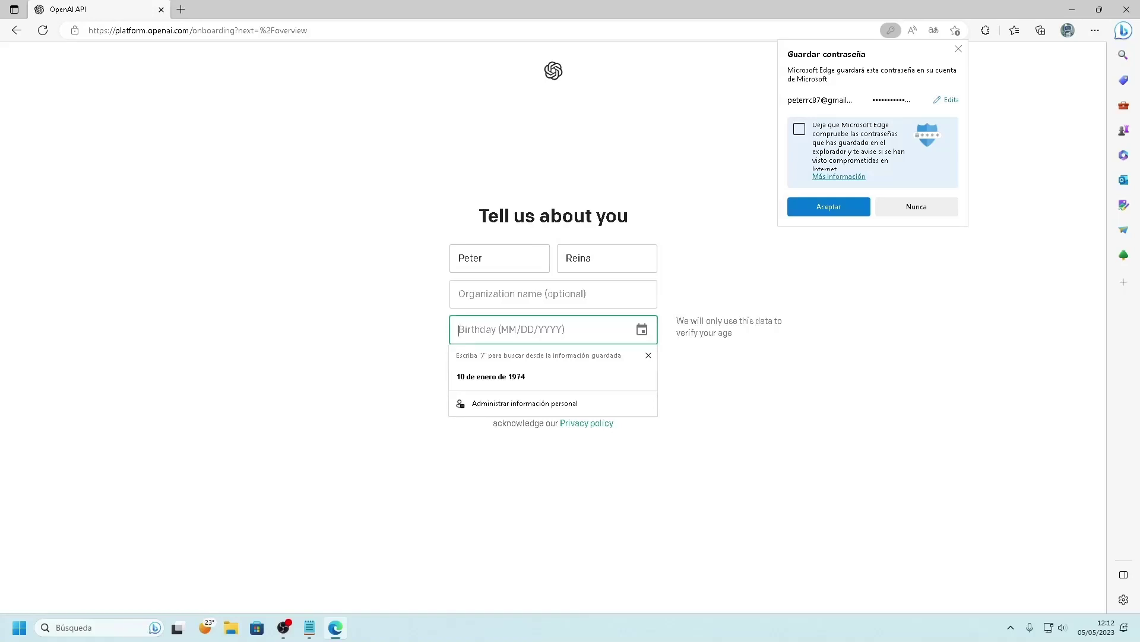
type("10/01/1974")
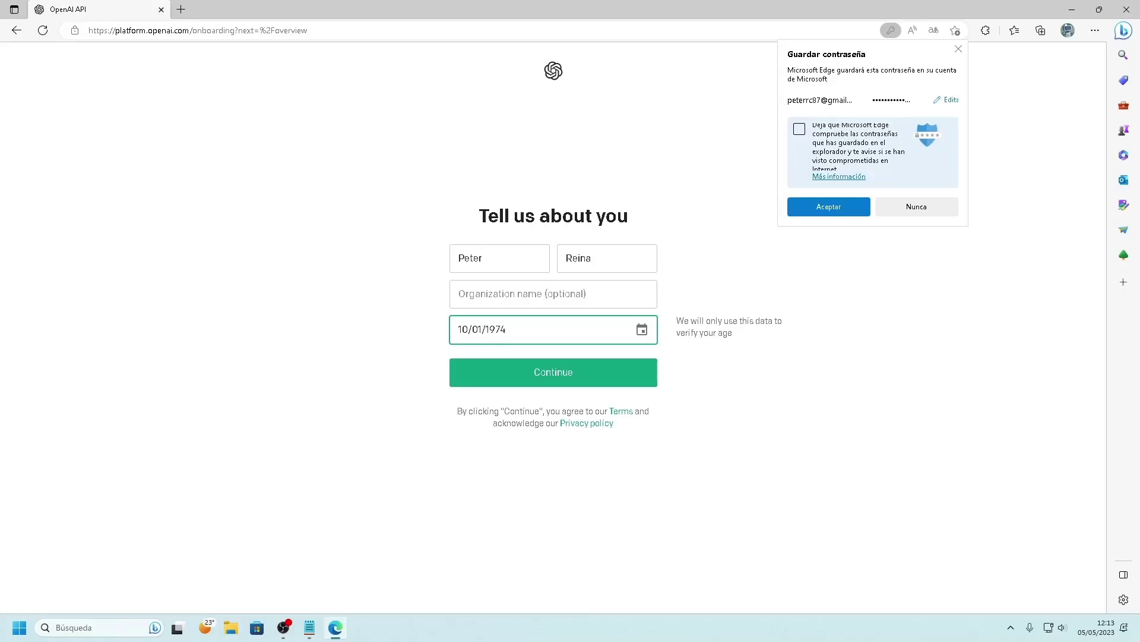
key("Tab")
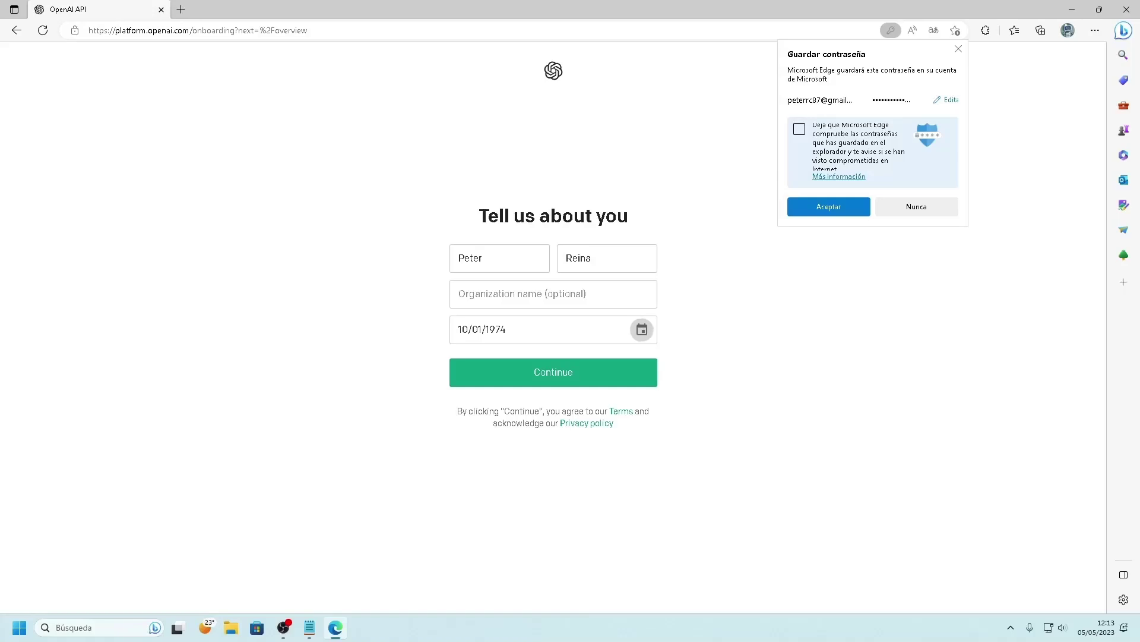
key("Return")
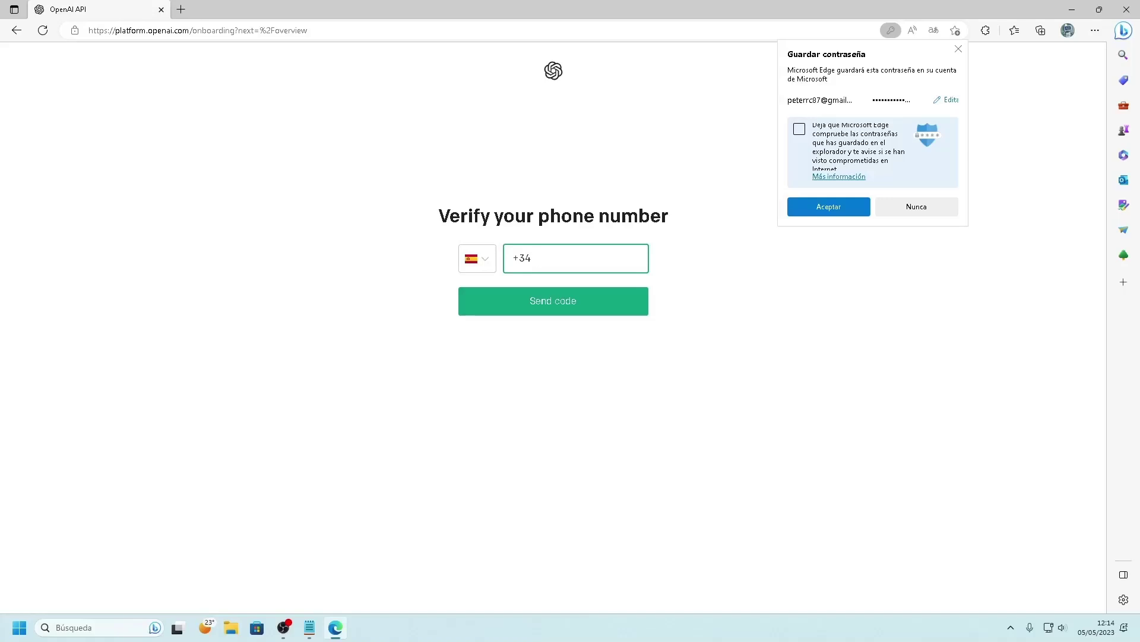
Paste the phone number after the +34 country code and request the verification code.
left_click(477, 258)
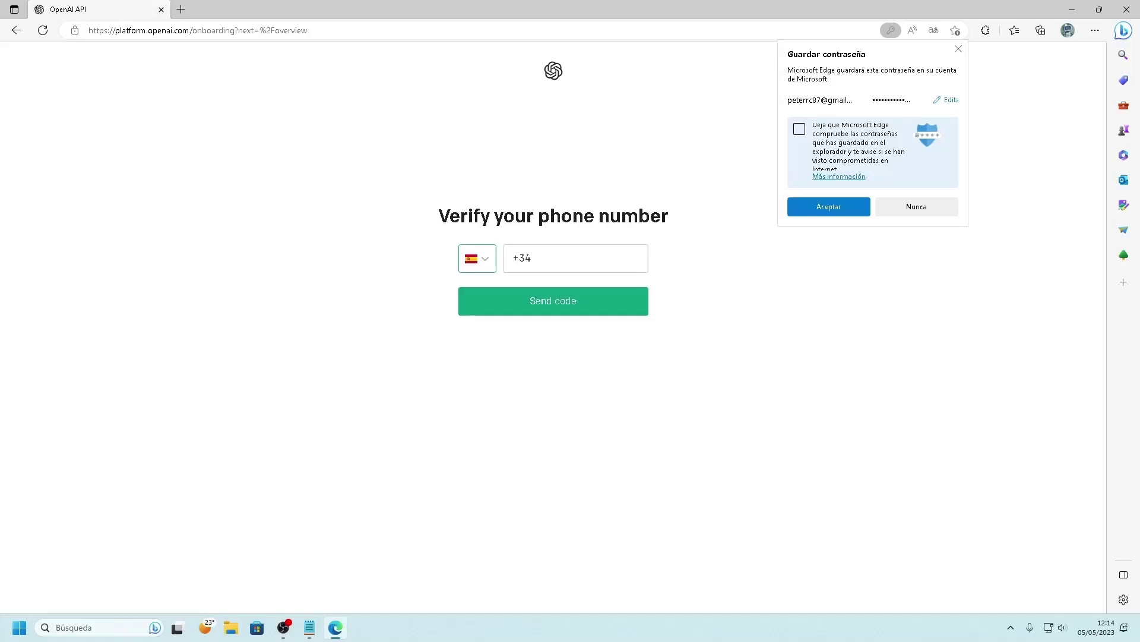
key("Tab")
key("Tab")
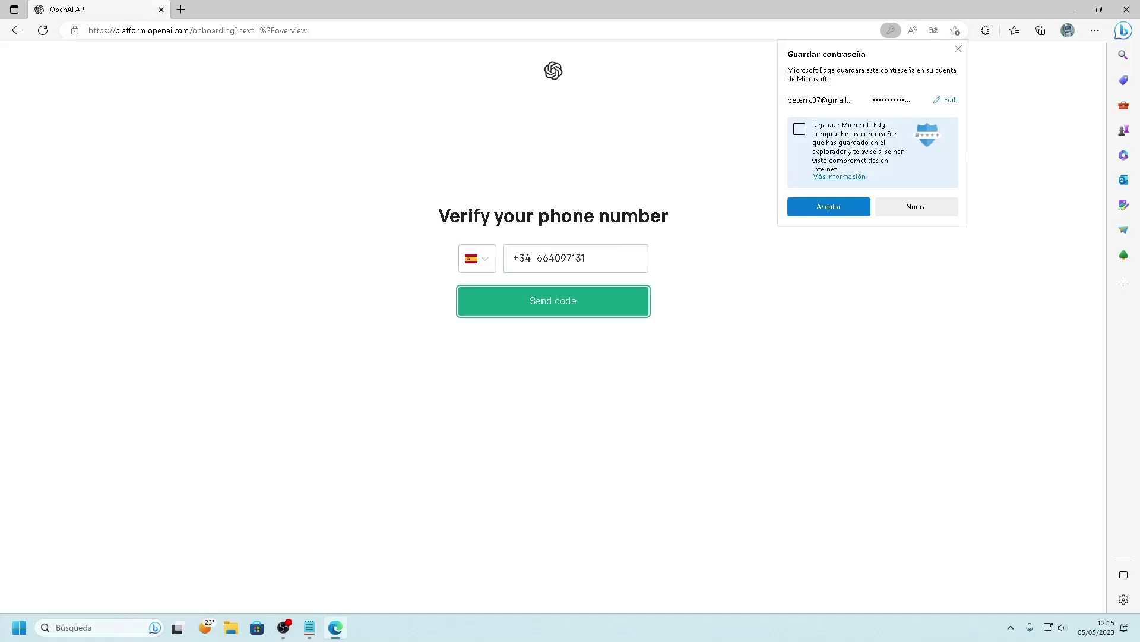
key("Return")
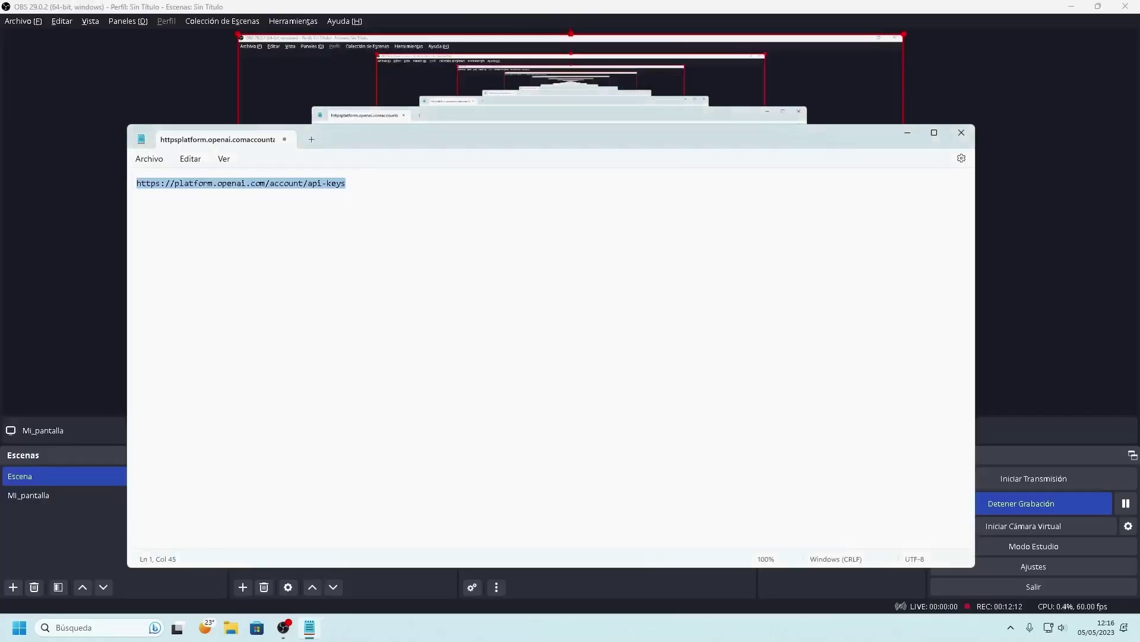
Select the full API-keys address in the Notepad note.
left_click(137, 183)
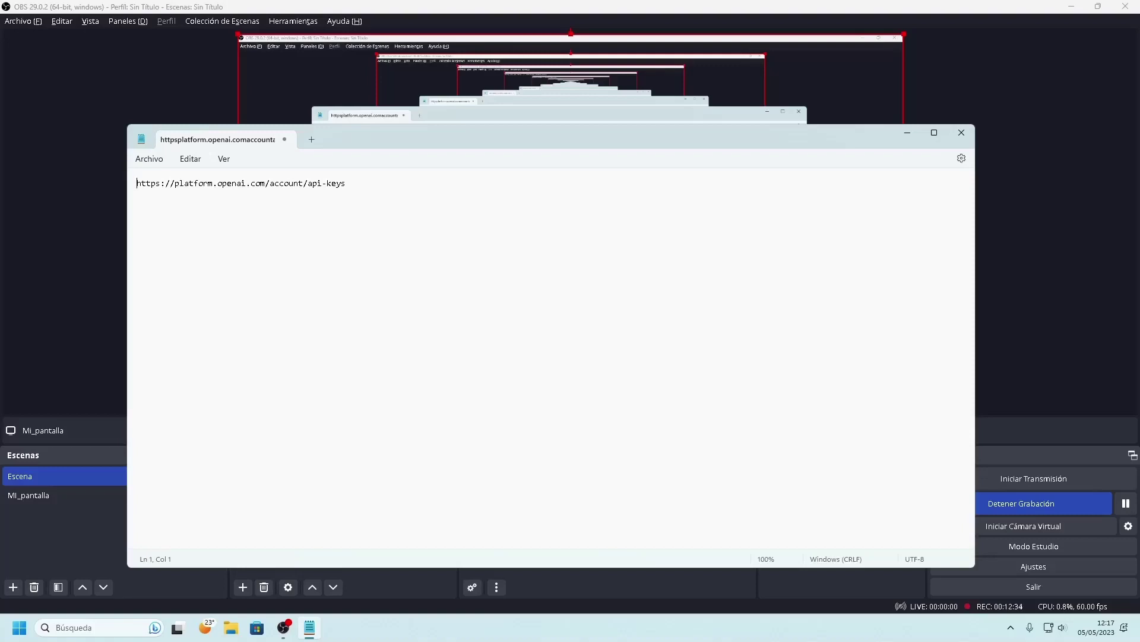
key("ctrl+a")
key("ctrl+c")
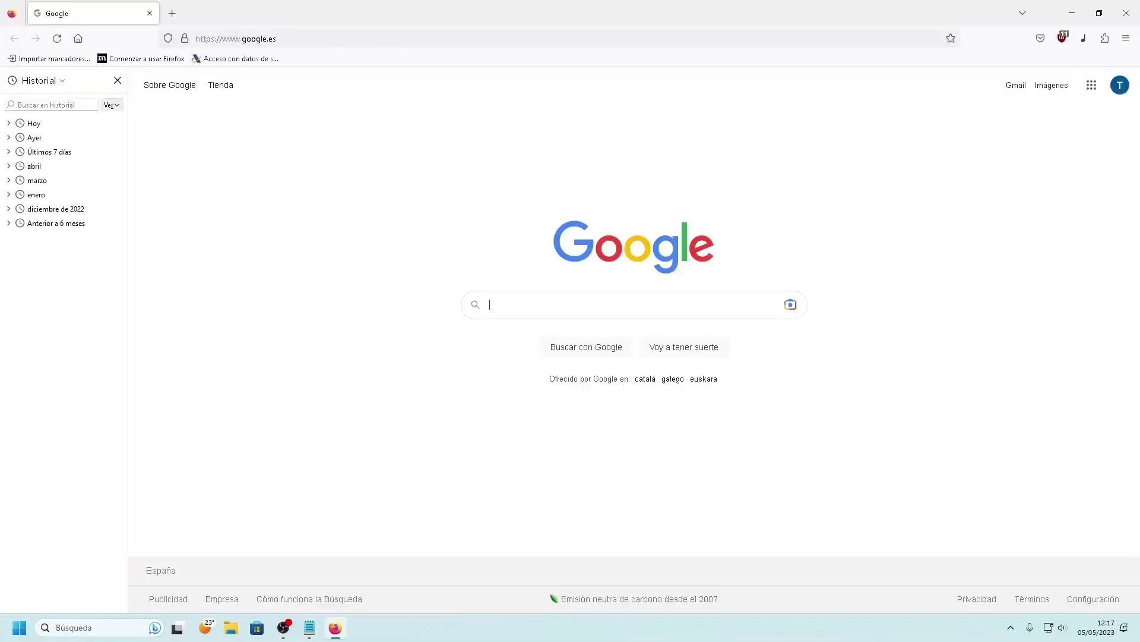
Replace Firefox's google.es address with the pasted OpenAI API-keys address.
key("ctrl+l")
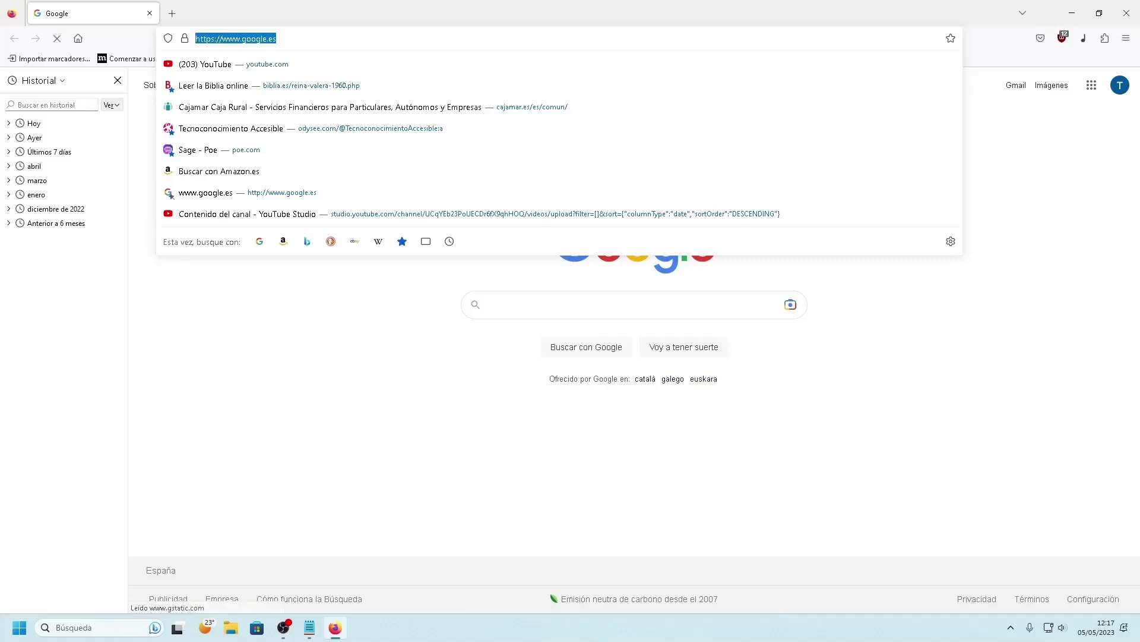
key("ctrl+v")
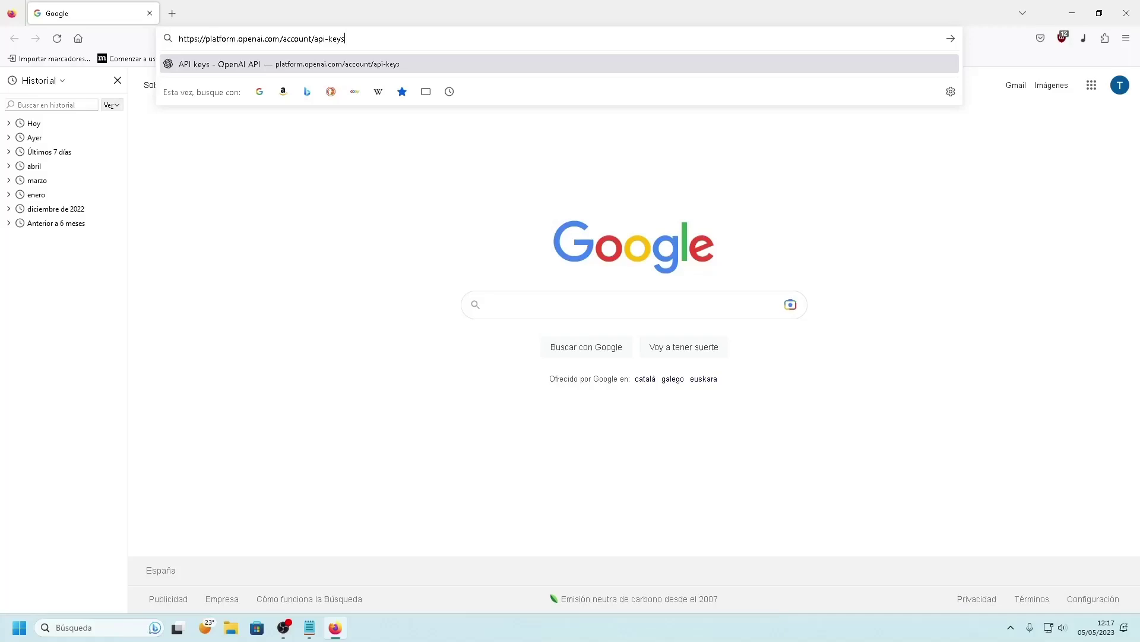
Load the OpenAI Platform API keys page.
key("Return")
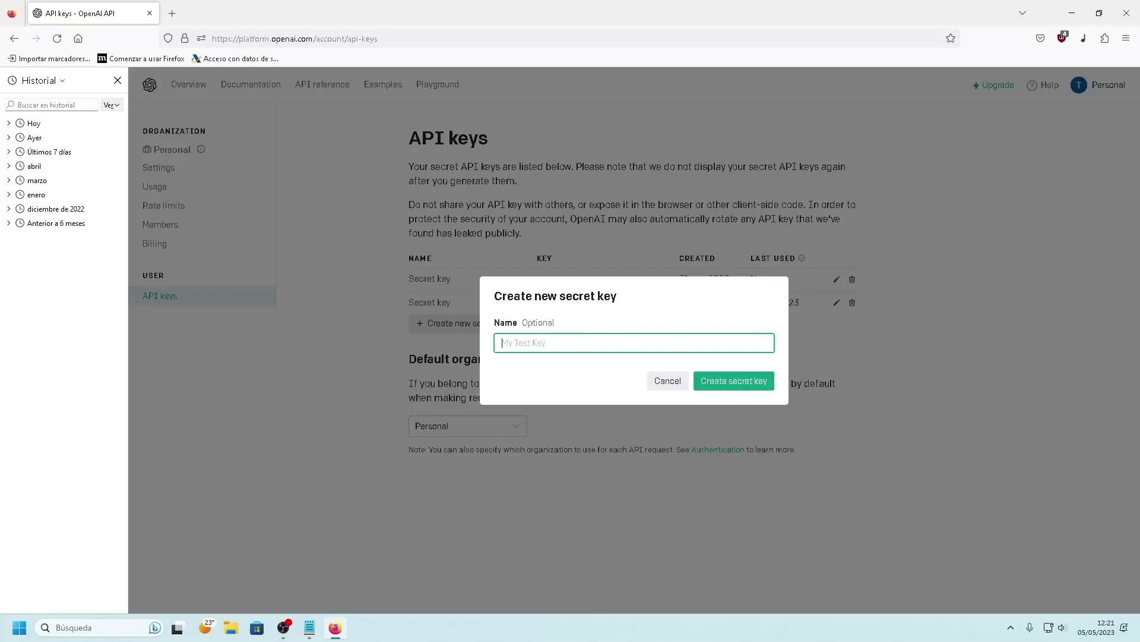
Generate a new secret key with the Name field left empty.
key("Tab")
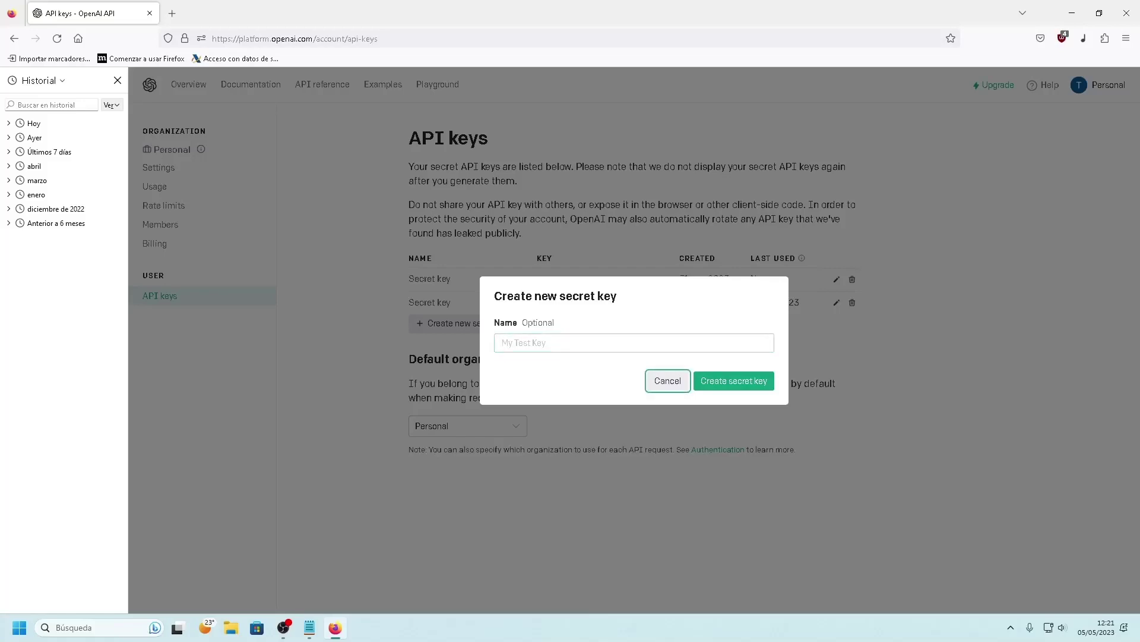
left_click(594, 343)
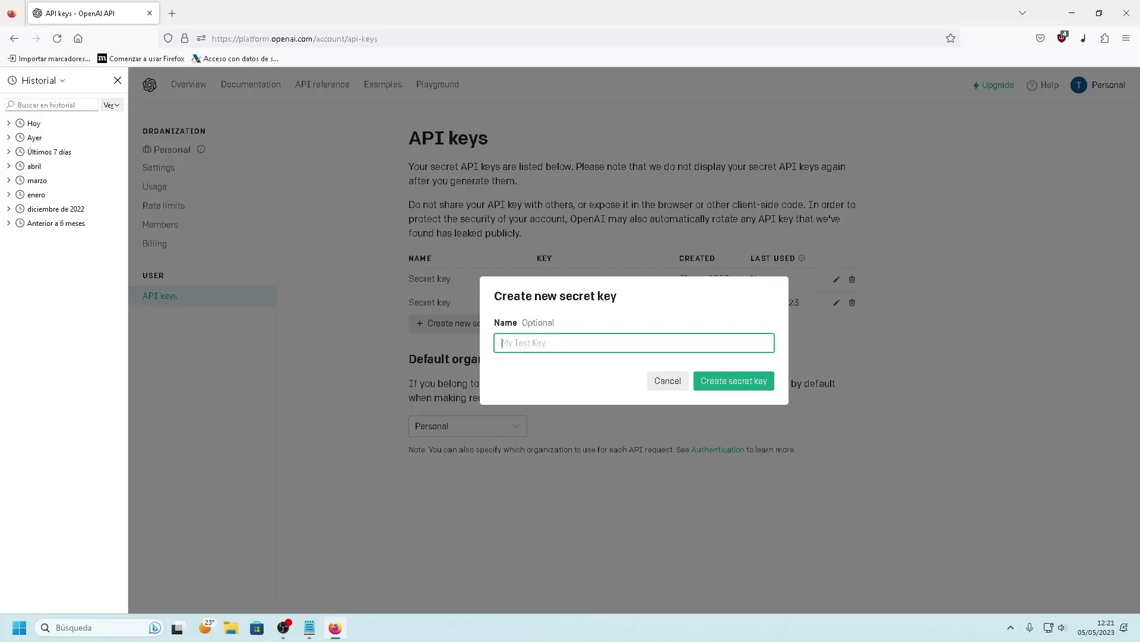
key("Tab")
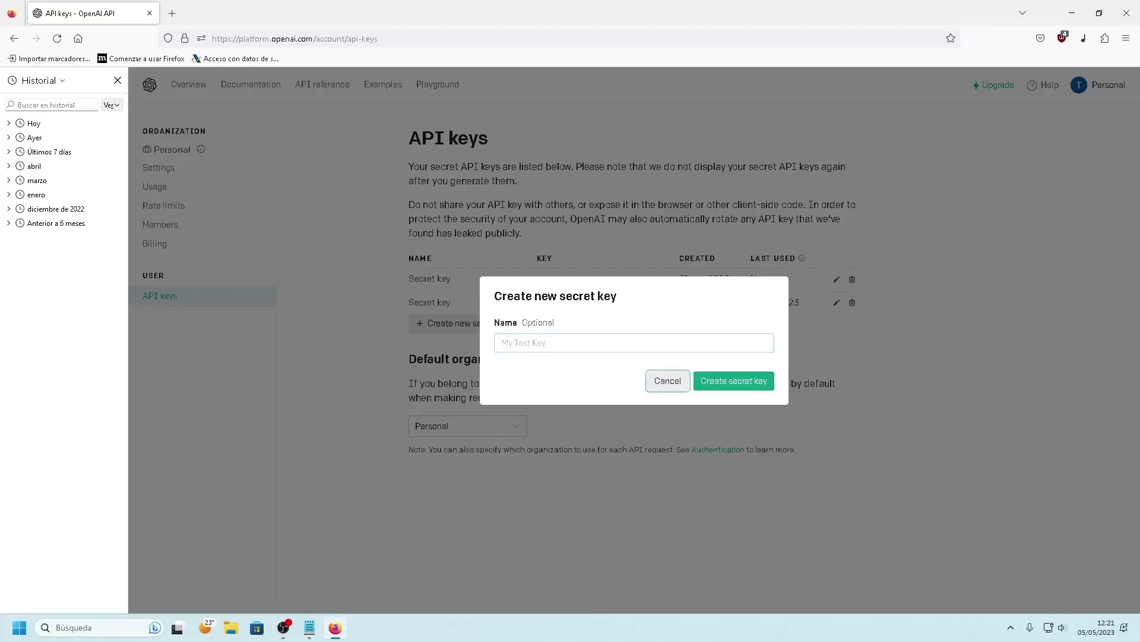
key("Tab")
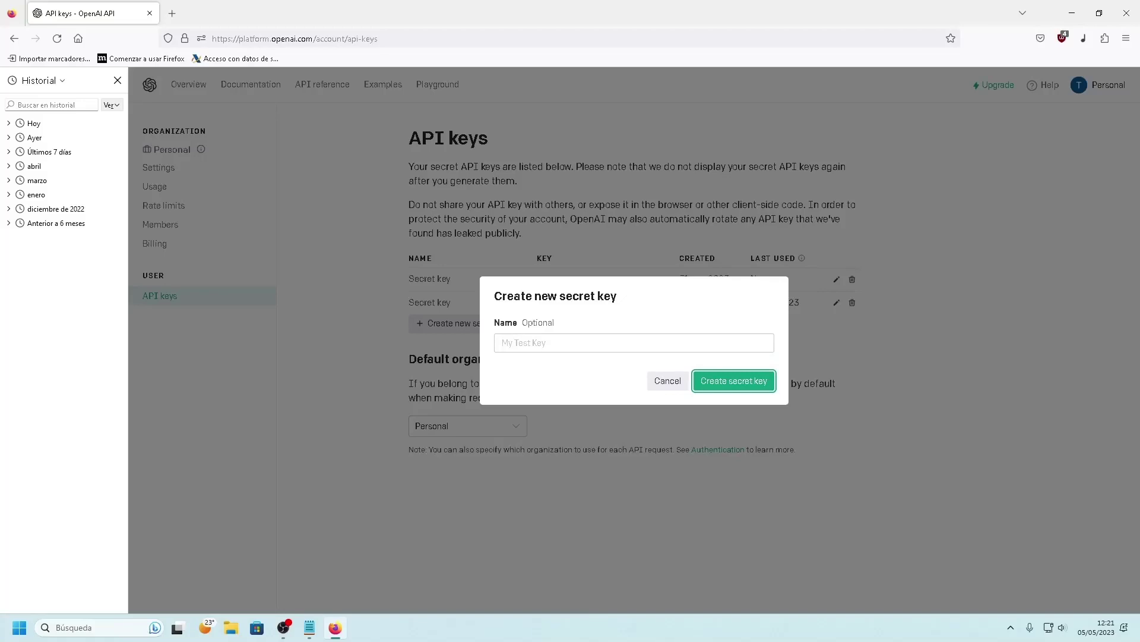
key("Return")
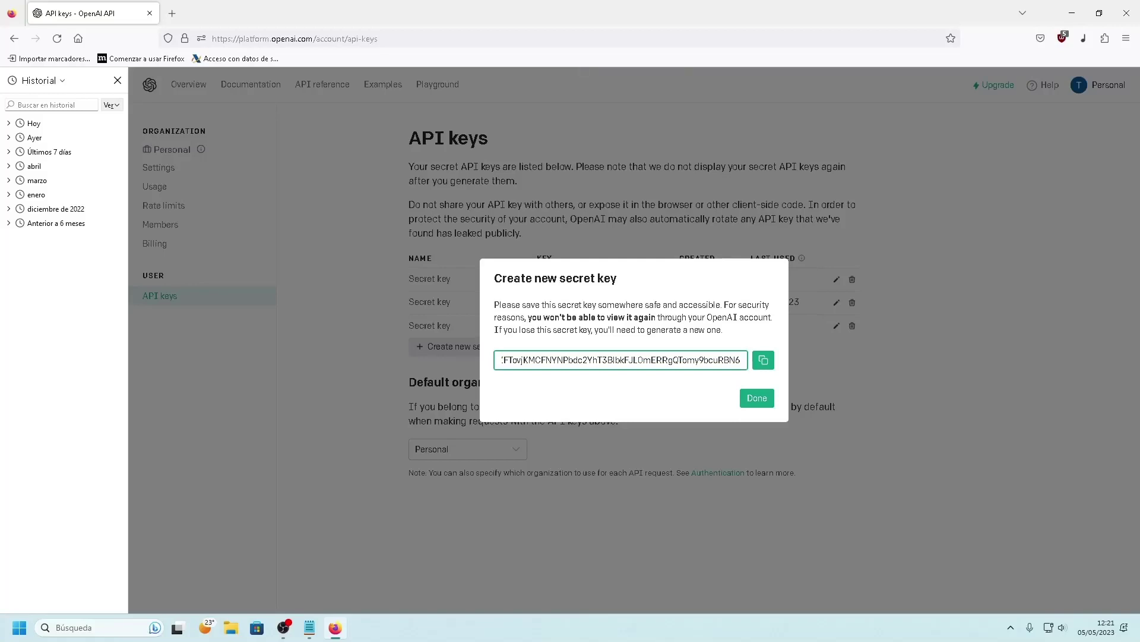
Copy the newly generated secret key to the clipboard and dismiss the dialog with Done.
key("ctrl+a")
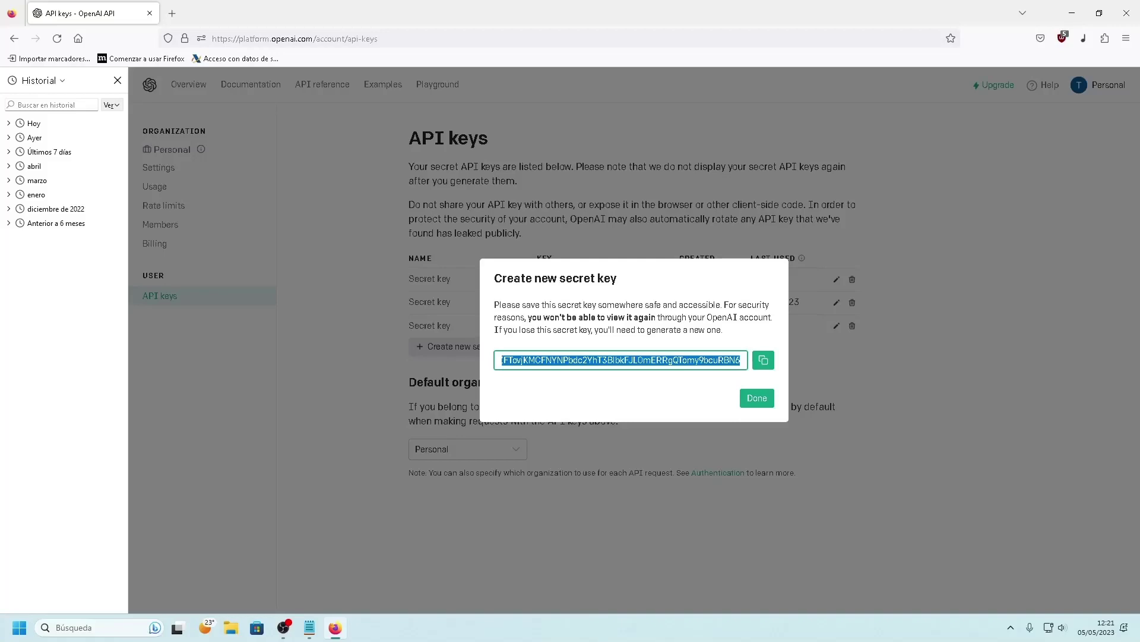
key("Tab")
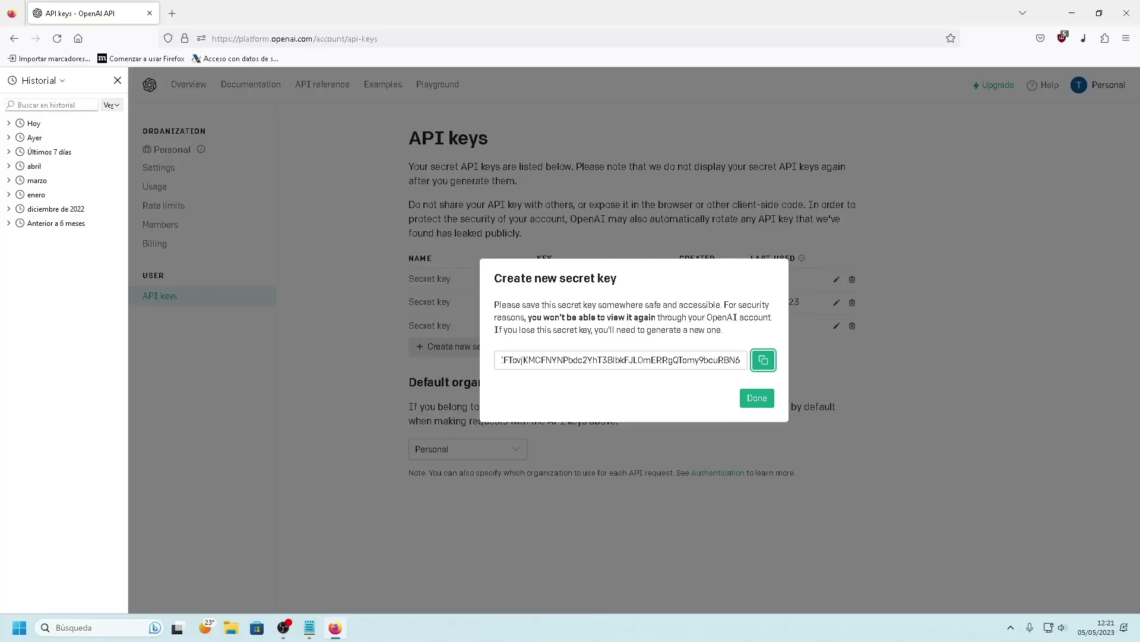
key("Return")
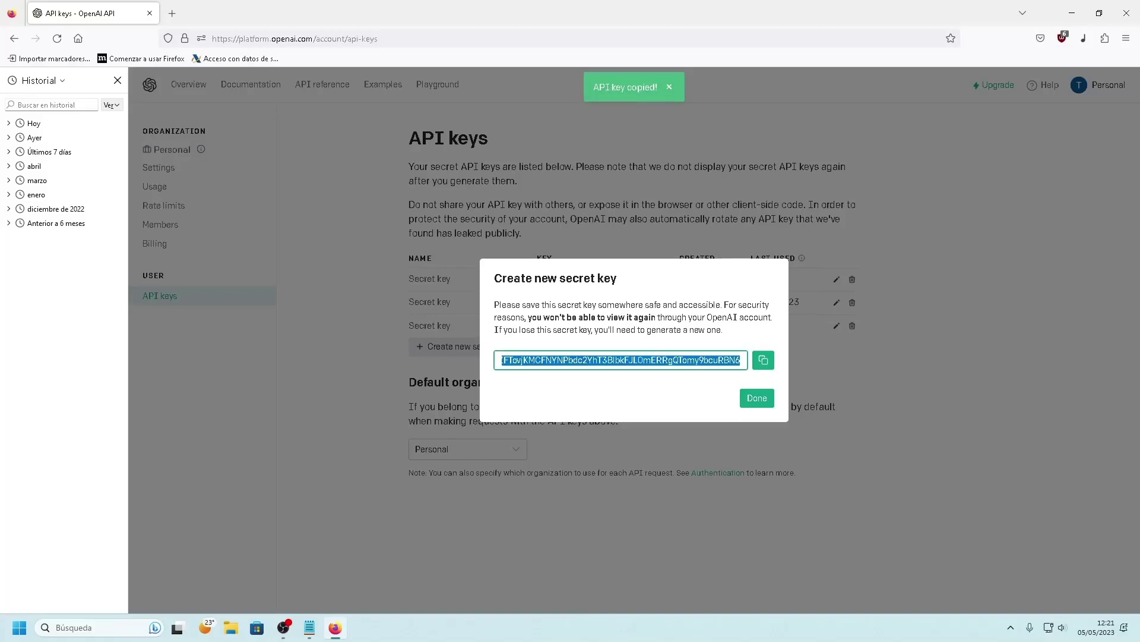
key("Tab")
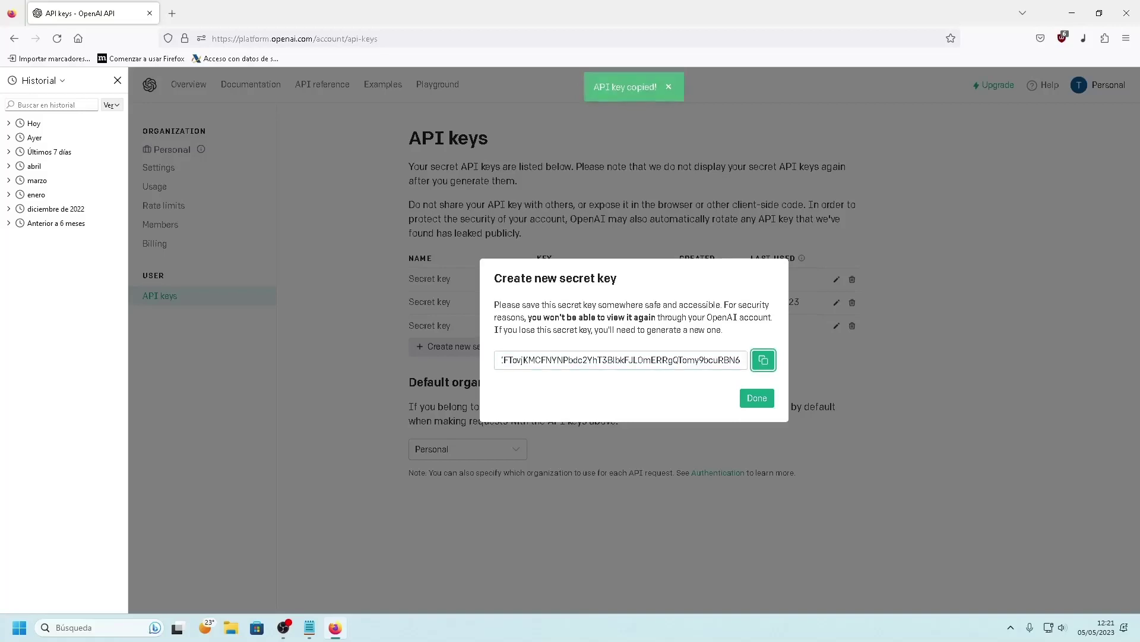
key("Tab")
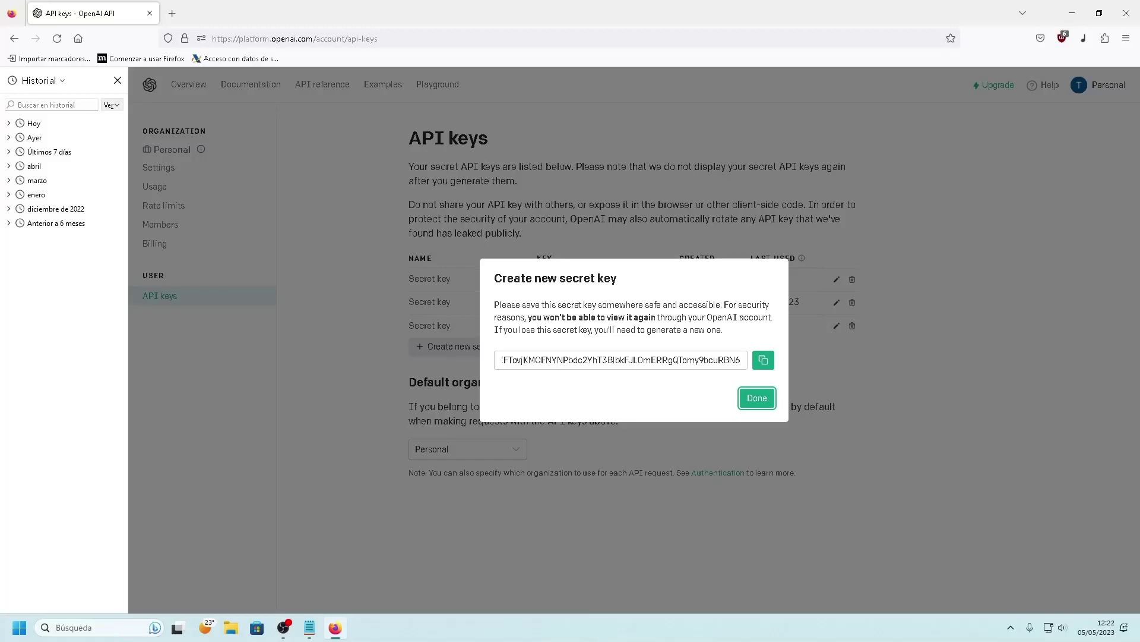
key("Return")
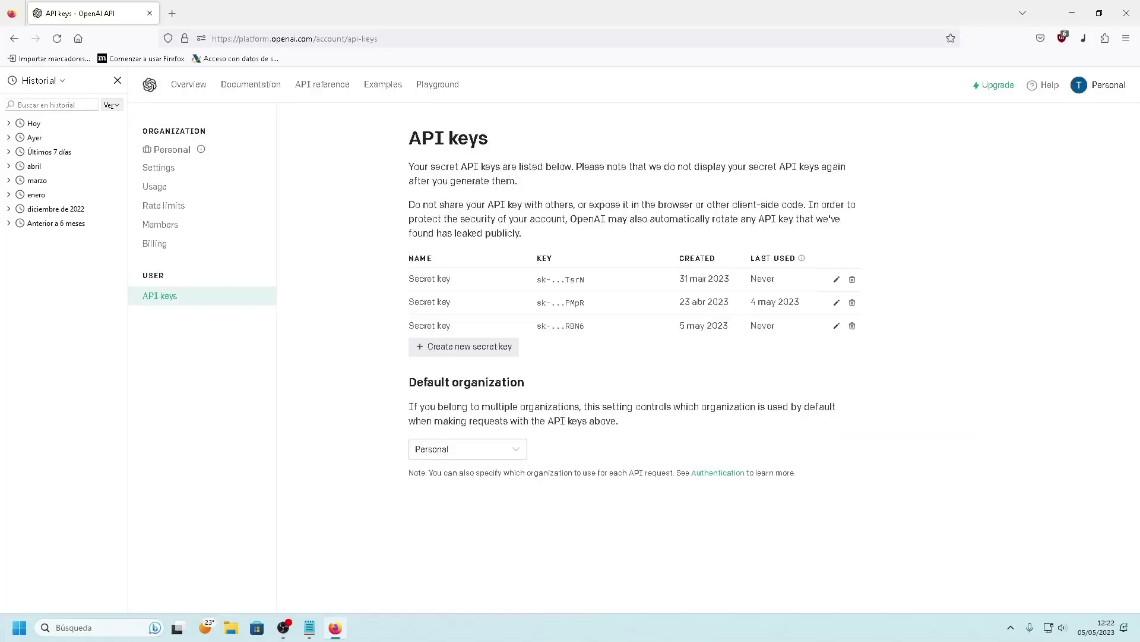
Close Firefox with Alt+F4 and show the Windows desktop.
key("alt+F4")
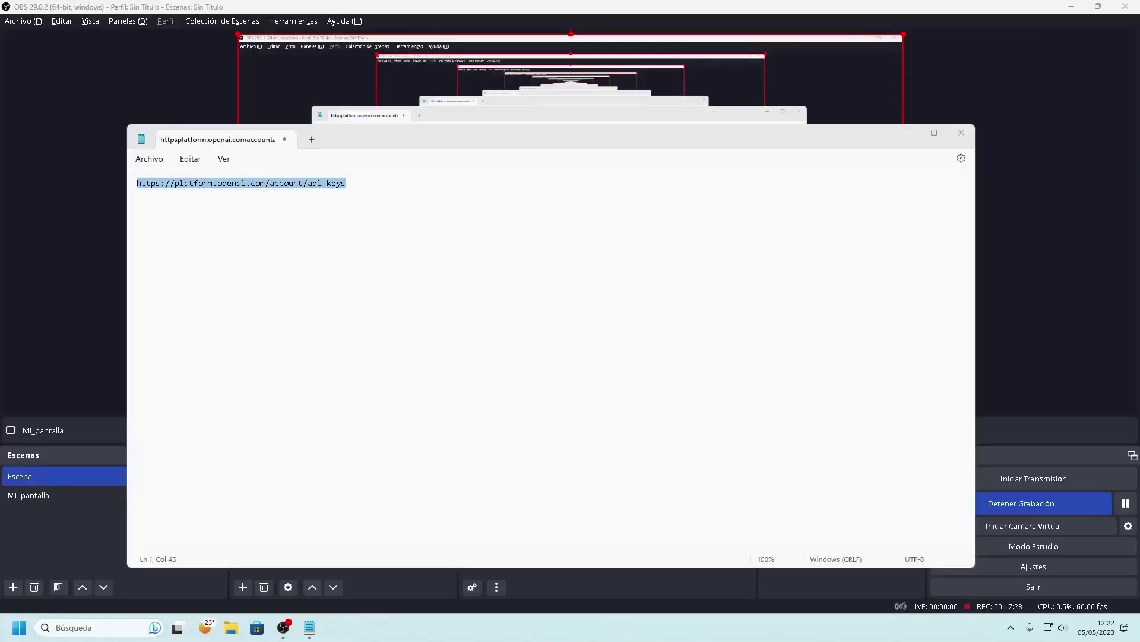
key("super+d")
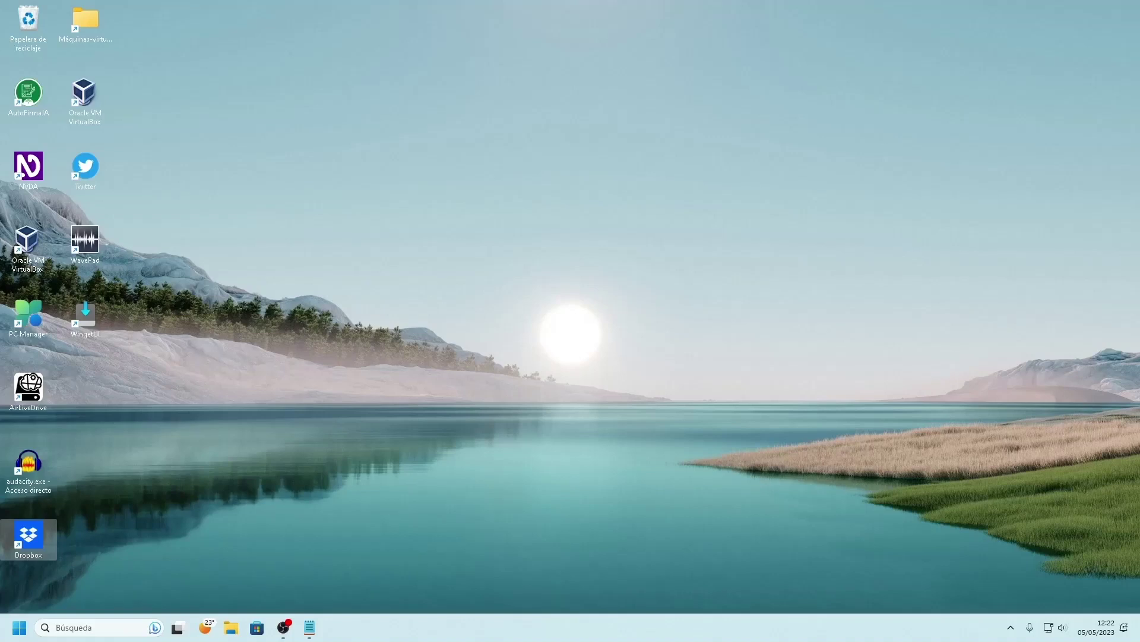
Open Dropbox > Aplicaciones from the desktop shortcut and bring up its context menu.
key("Up")
key("Down")
key("Return")
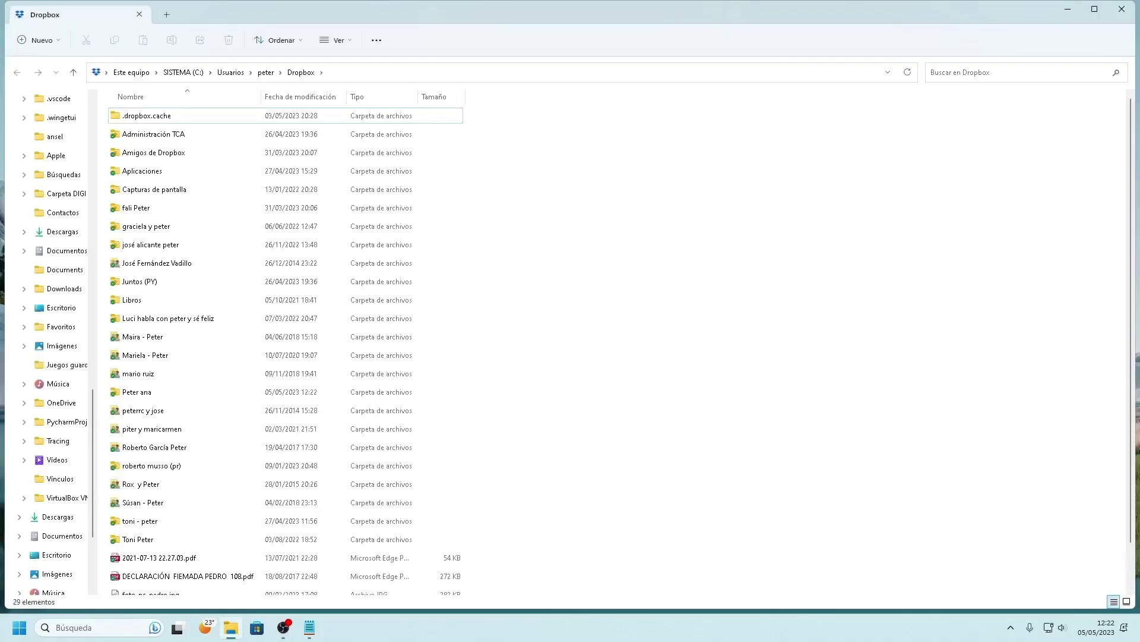
key("Down")
key("Down")
key("Down")
key("Down")
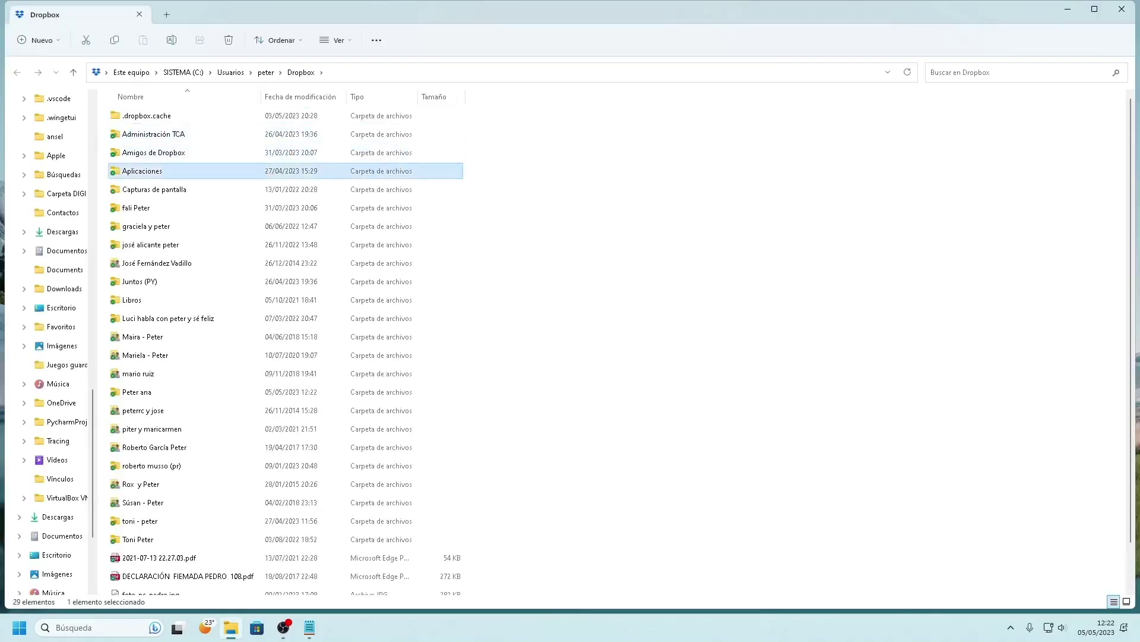
key("Up")
key("Return")
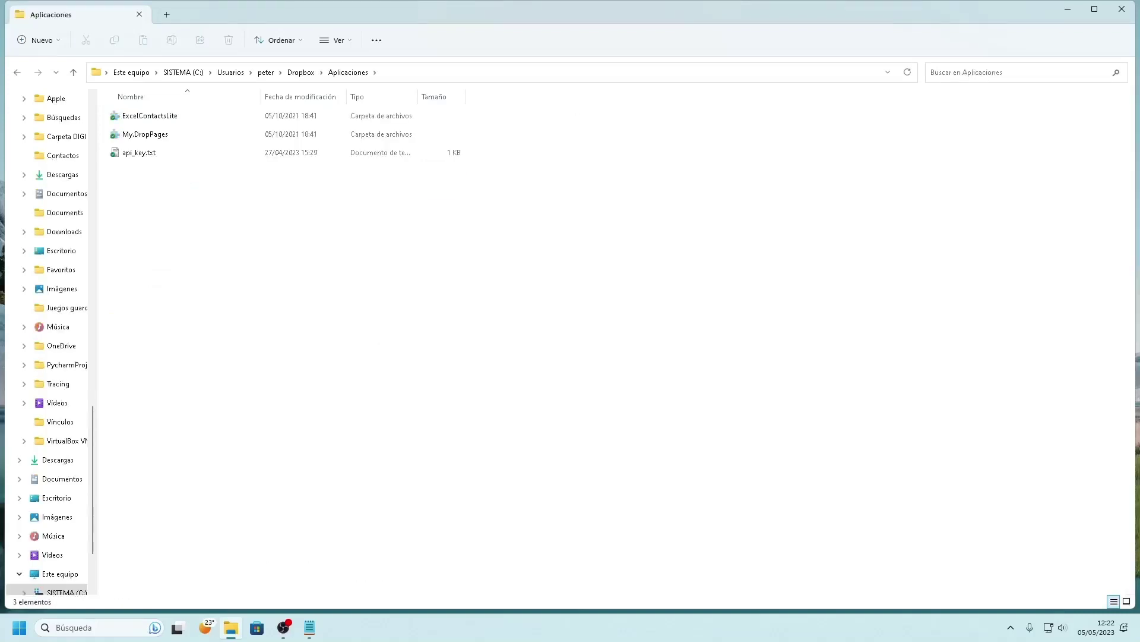
key("shift+F10")
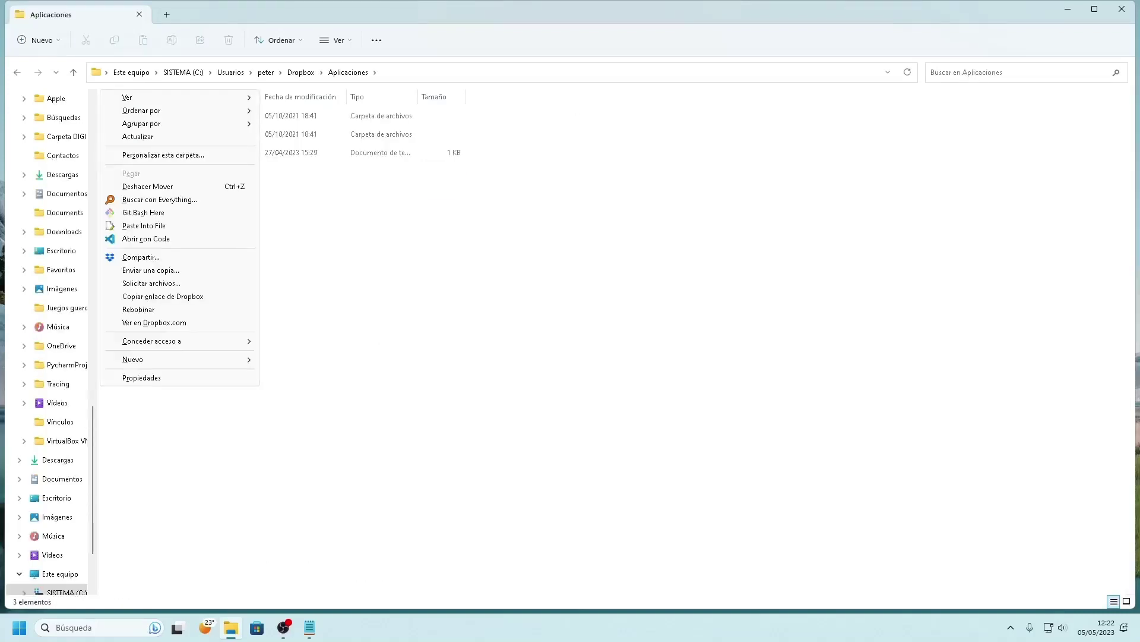
key("Up")
key("Up")
Add a new Documento de texto in Aplicaciones named Api_key_segunda.txt.
key("Right")
key("Down")
key("Down")
key("Down")
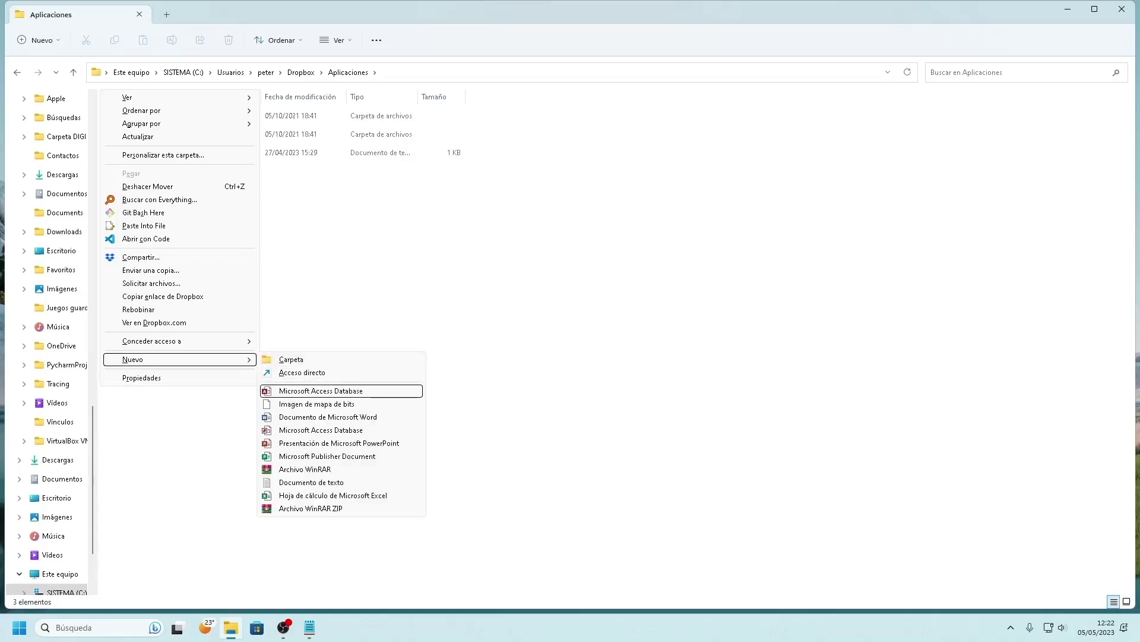
key("Down")
key("Down")
key("Down")
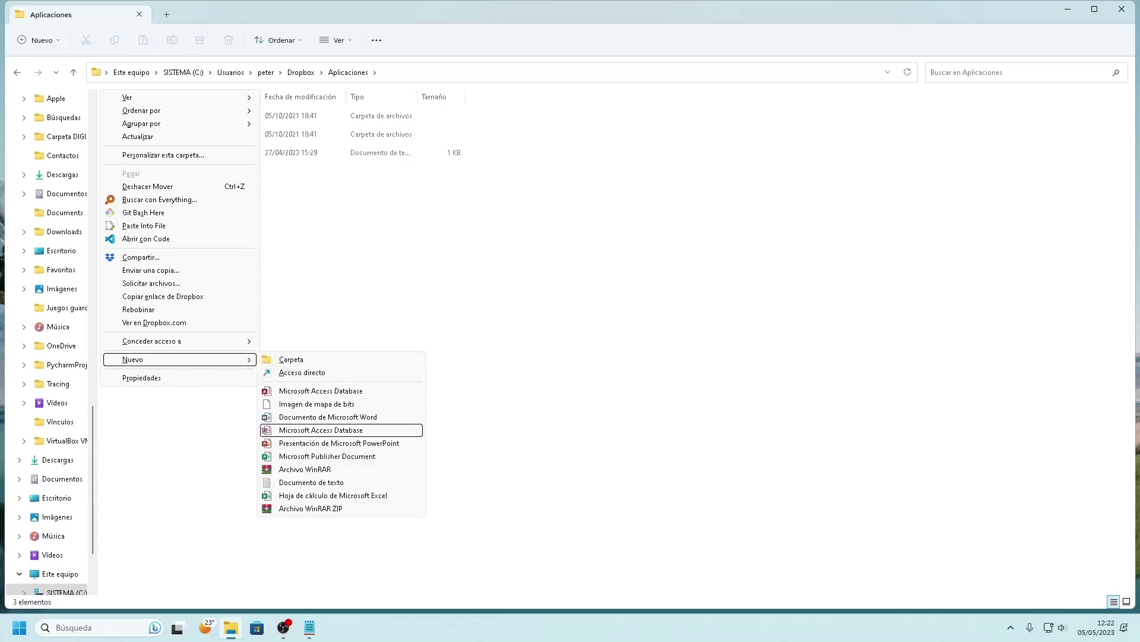
key("Down")
key("Down")
key("Down")
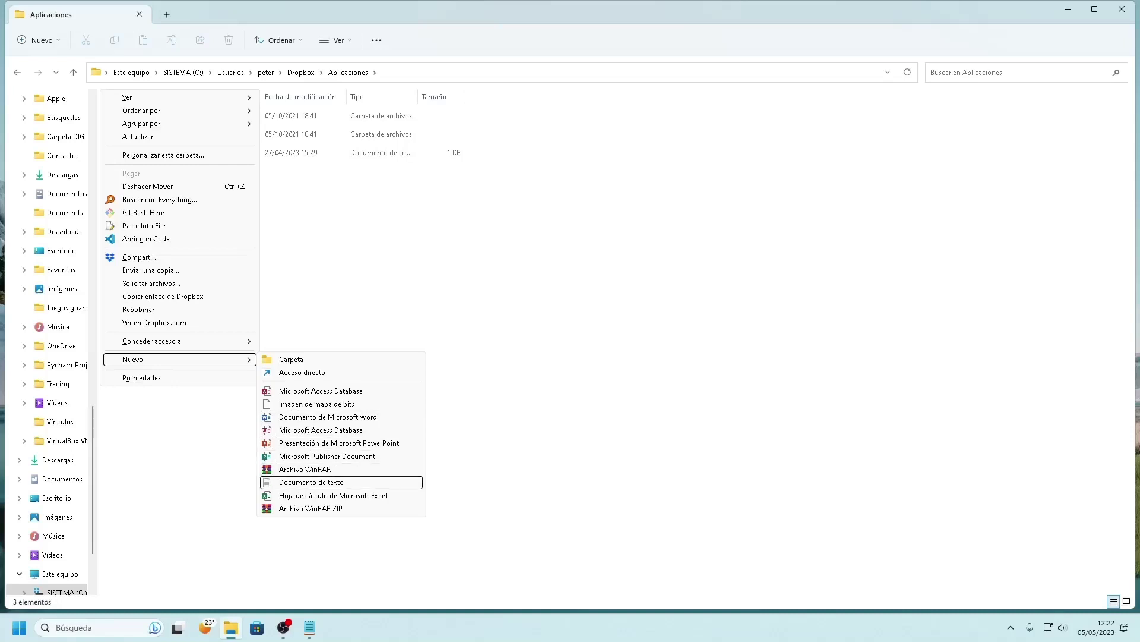
key("Return")
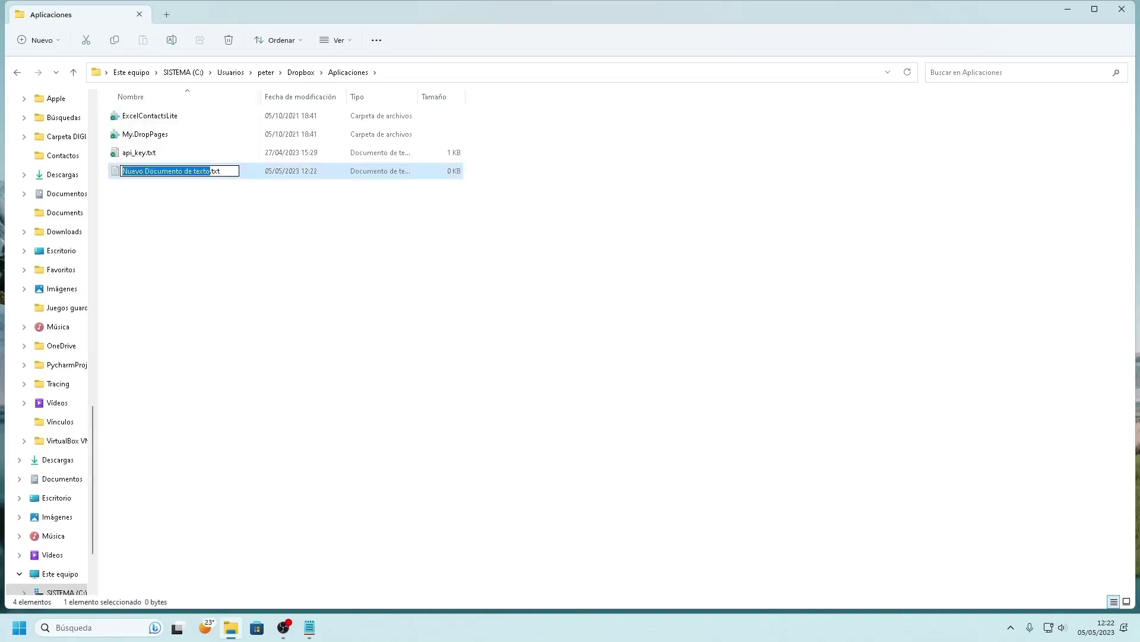
type("Api_")
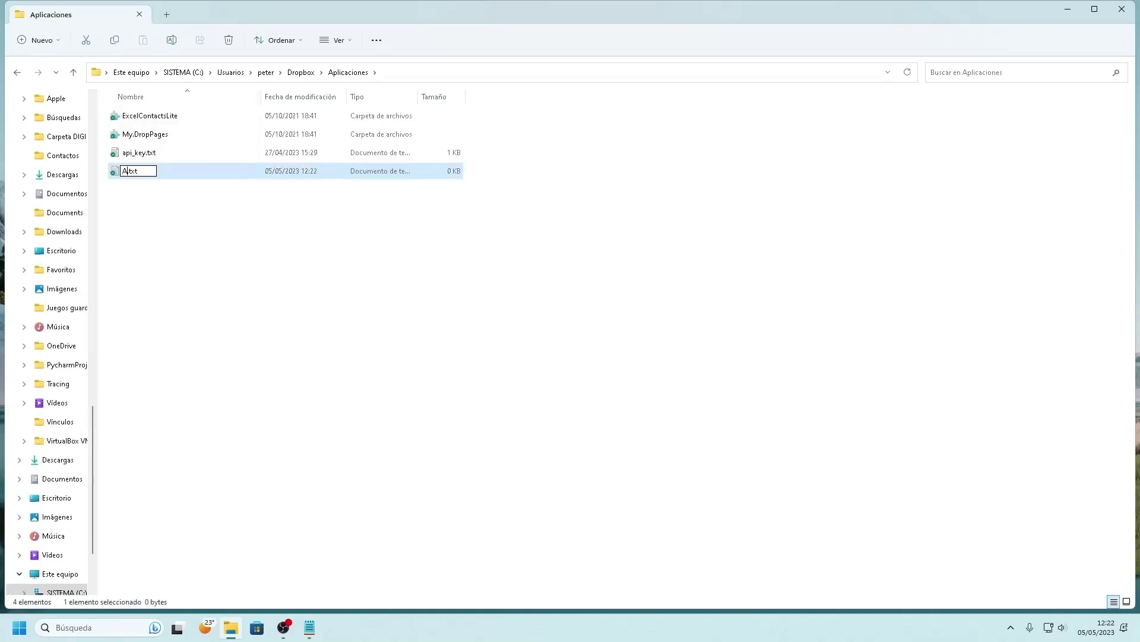
type("key_segunda")
key("Return")
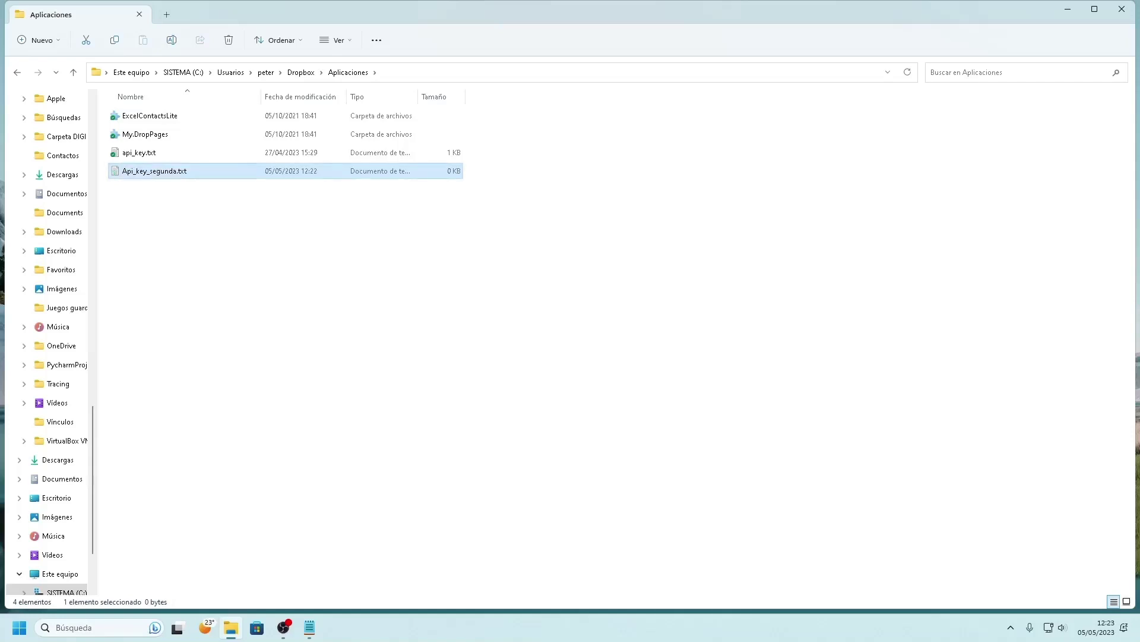
Paste the copied API key into Api_key_segunda.txt in Notepad and save it.
key("Return")
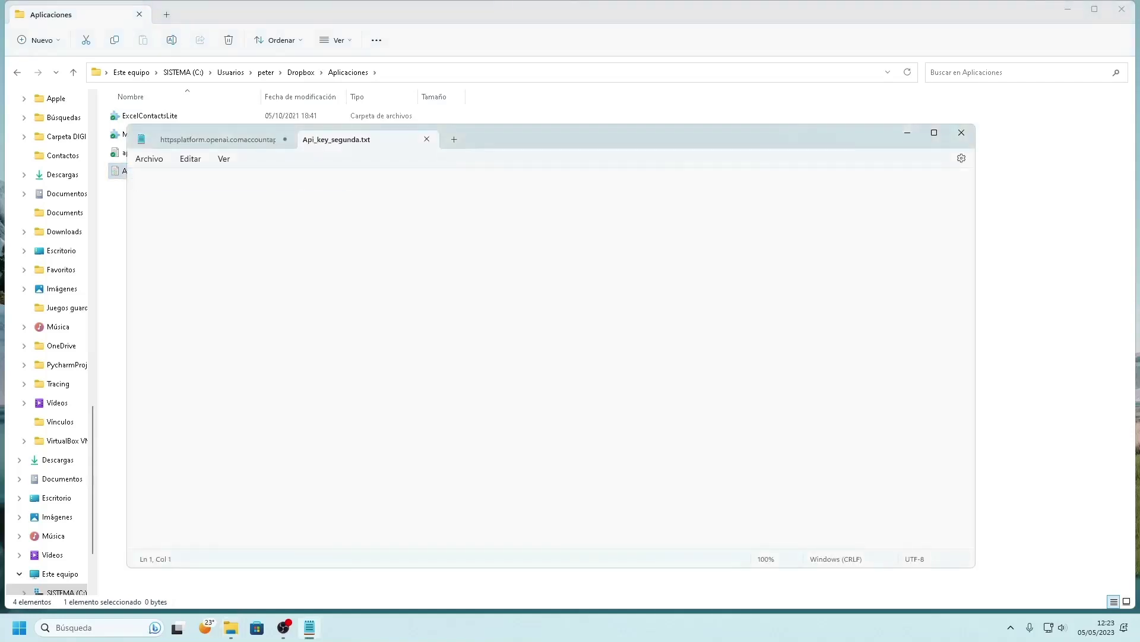
key("ctrl+v")
left_click(137, 183)
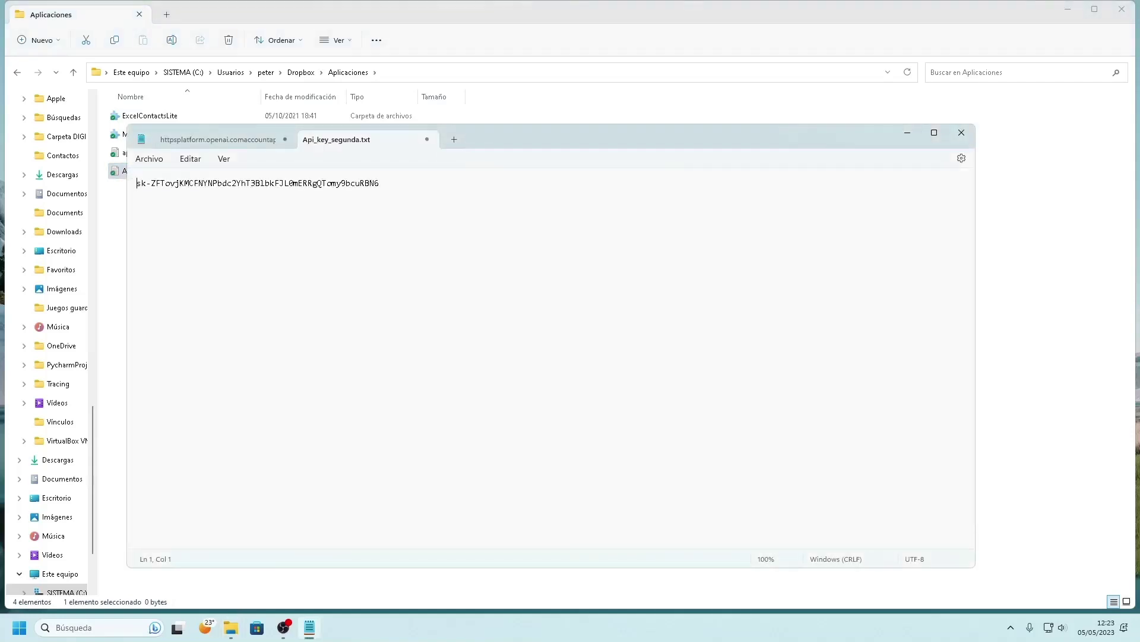
key("ctrl+w")
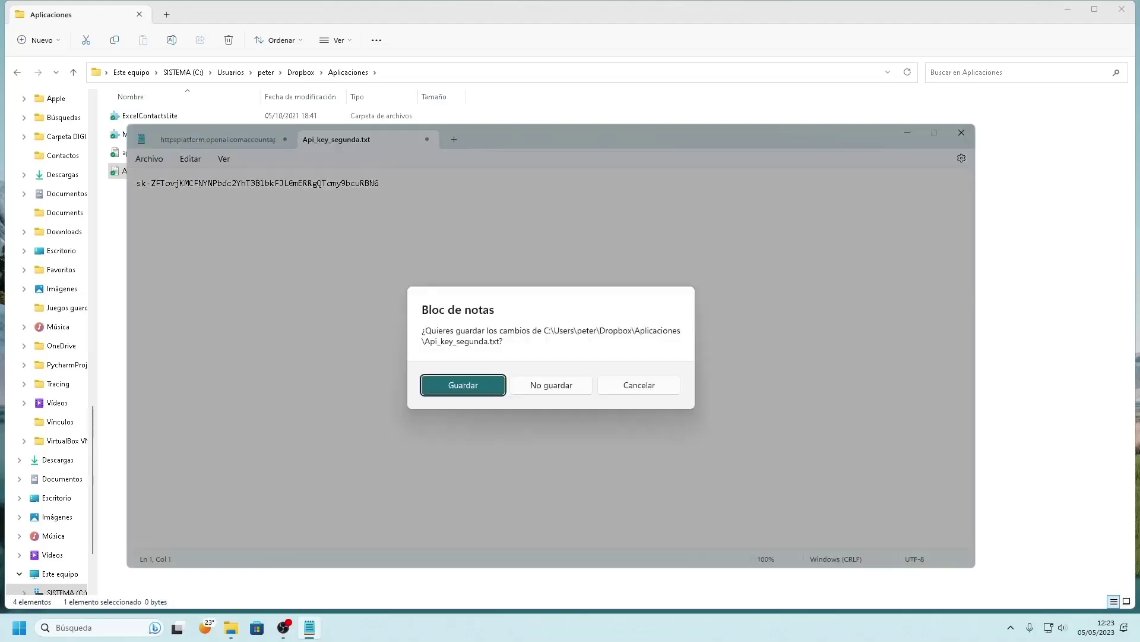
key("Return")
Close Notepad's remaining file and switch to another window.
key("ctrl+w")
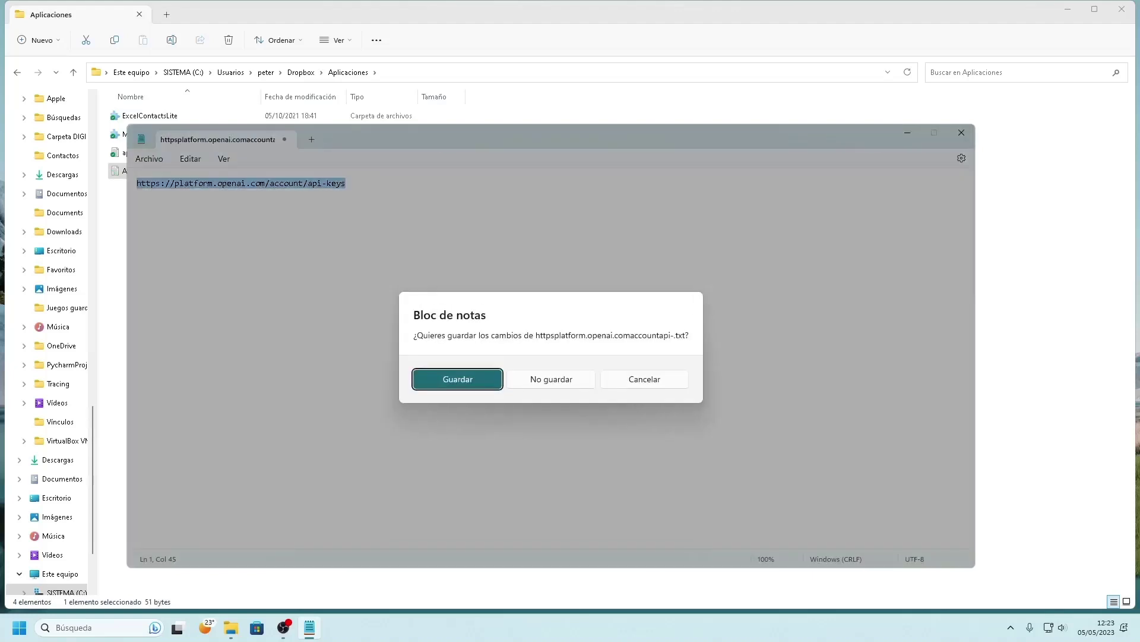
key("Return")
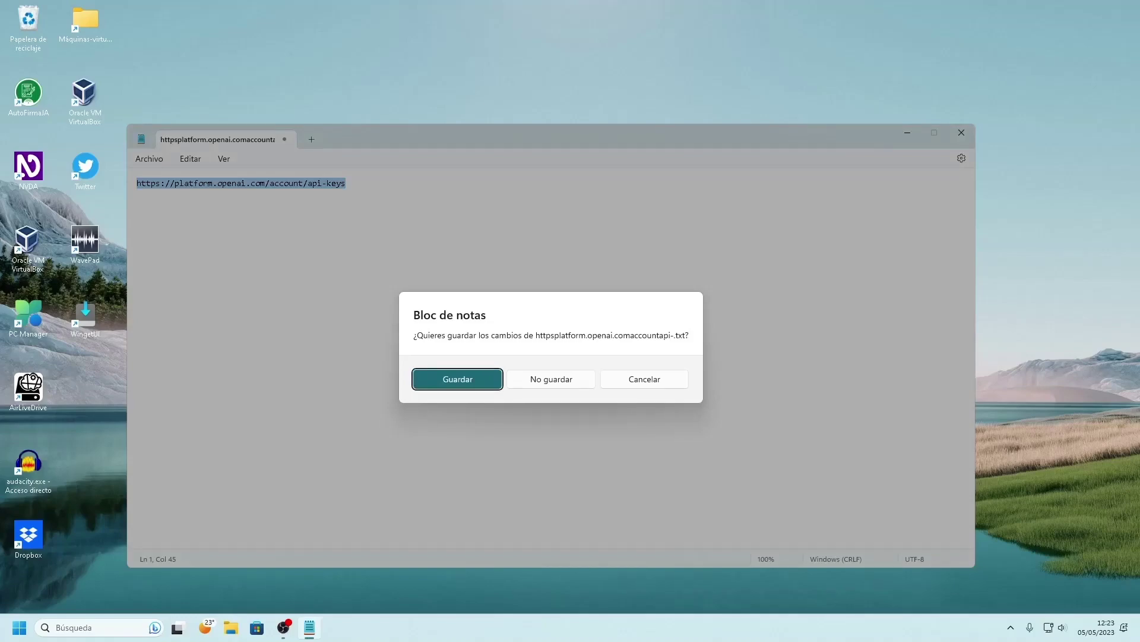
key("alt+Tab")
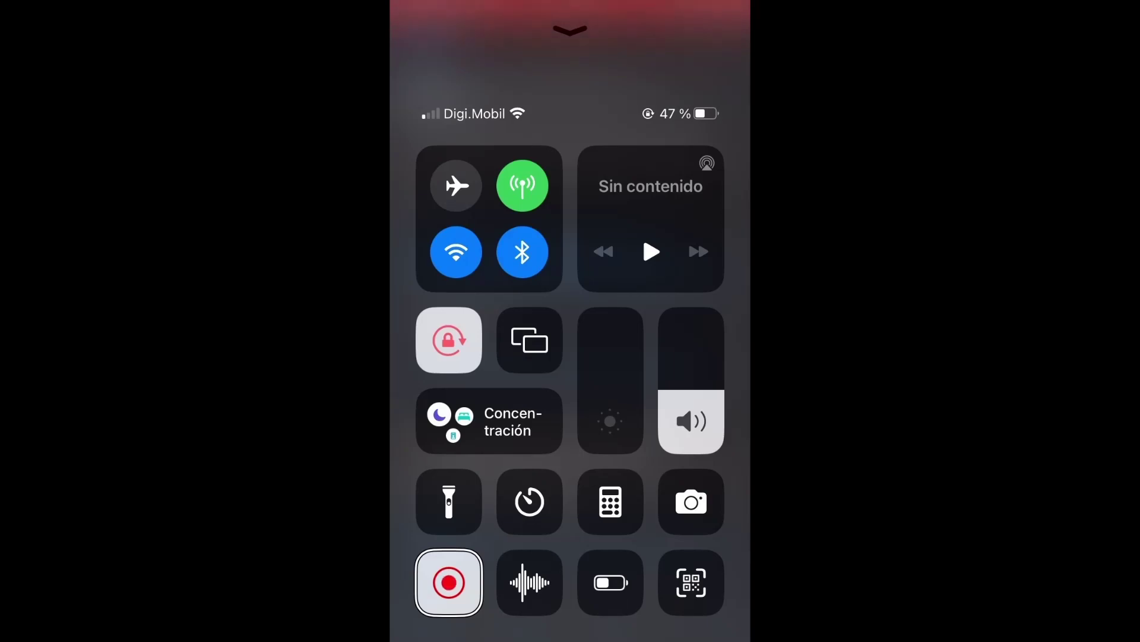
Dismiss Control Center and get back to the Mail message.
key("Escape")
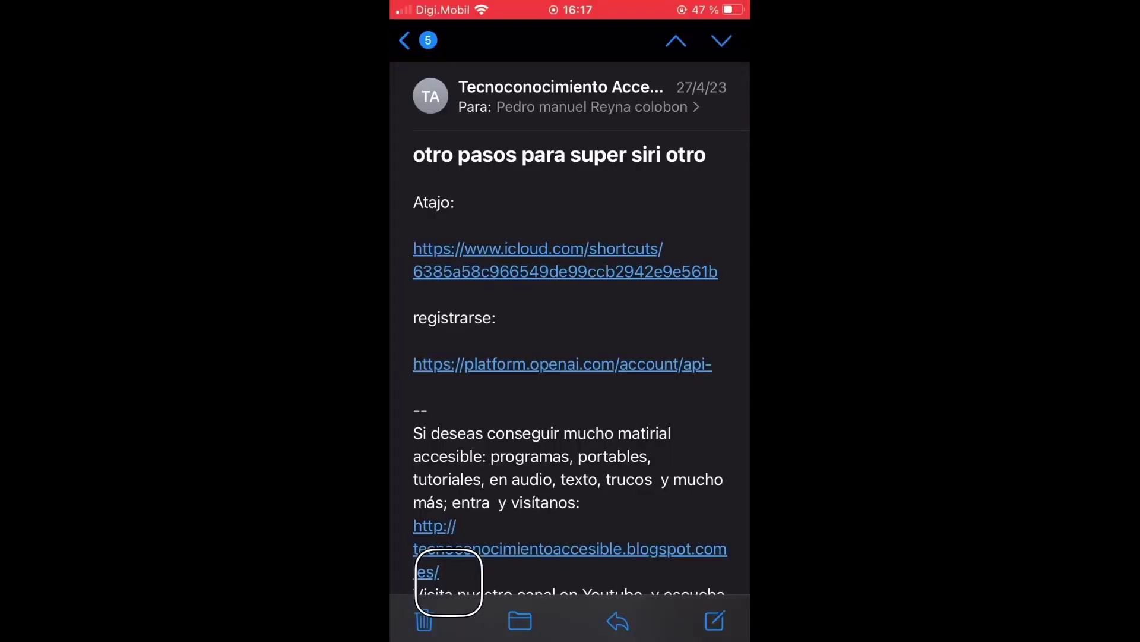
key("ctrl+alt+h")
key("ctrl+alt+h")
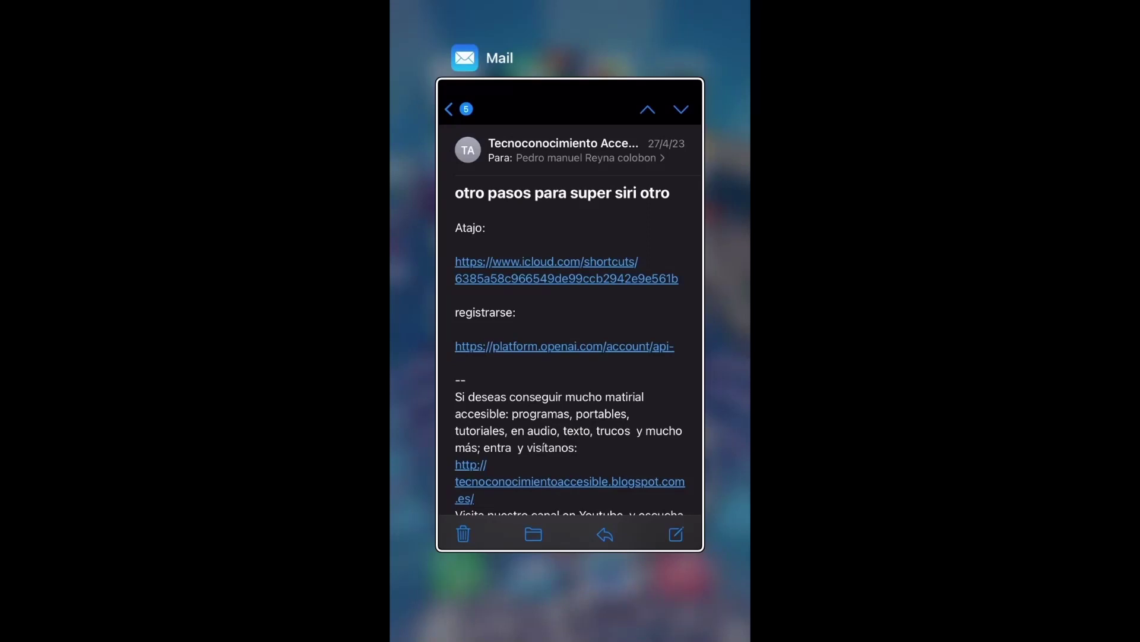
key("ctrl+alt+space")
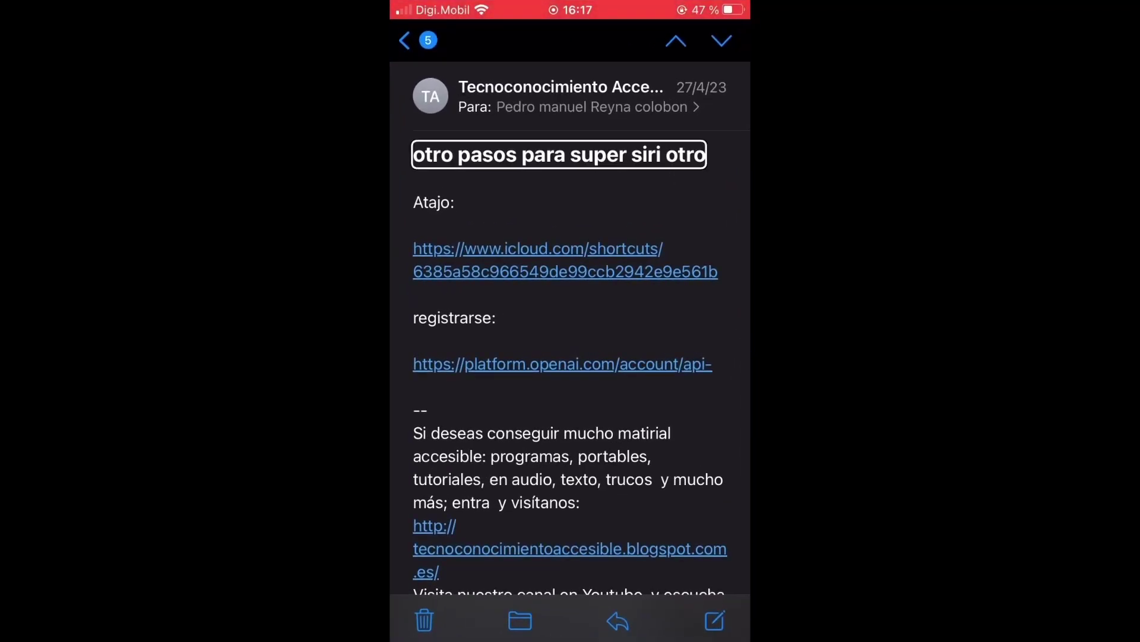
key("ctrl+alt+super+Right")
key("ctrl+alt+super+Right")
key("ctrl+alt+super+Right")
key("ctrl+alt+super+Right")
Move VoiceOver focus through the email to the icloud.com shortcut link and open it.
left_click(701, 87)
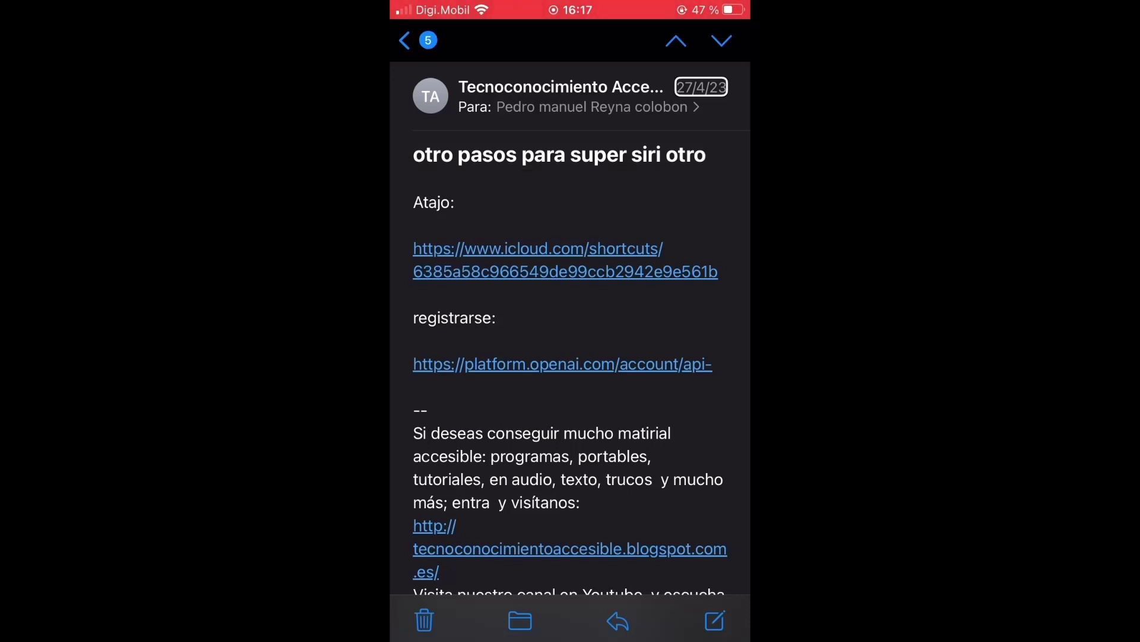
left_click(582, 107)
left_click(561, 87)
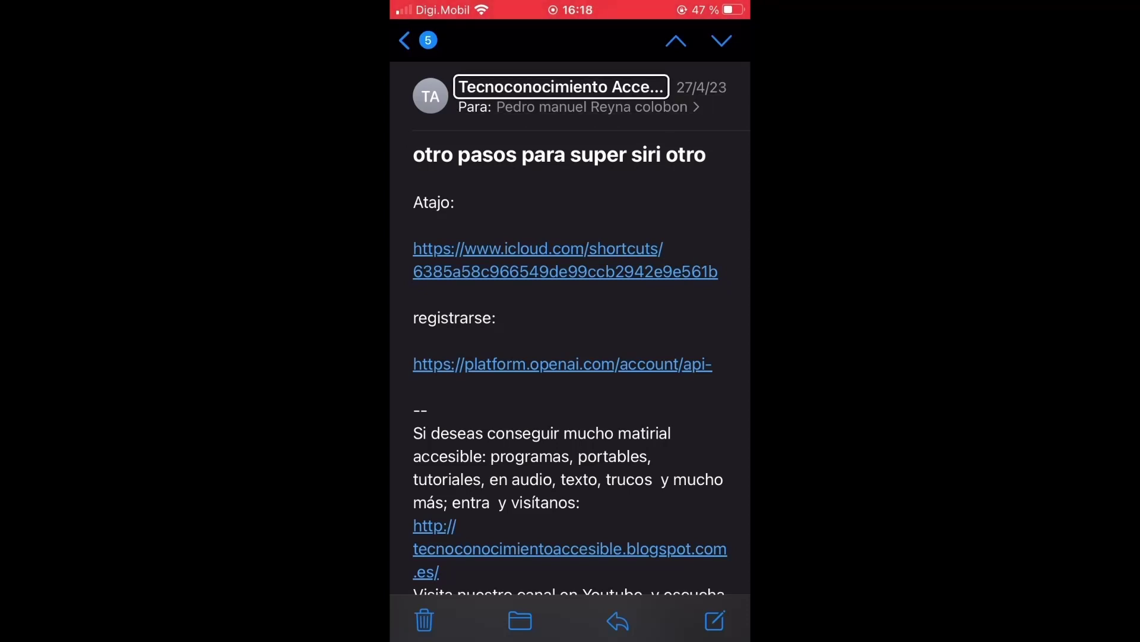
left_click(701, 87)
left_click(559, 155)
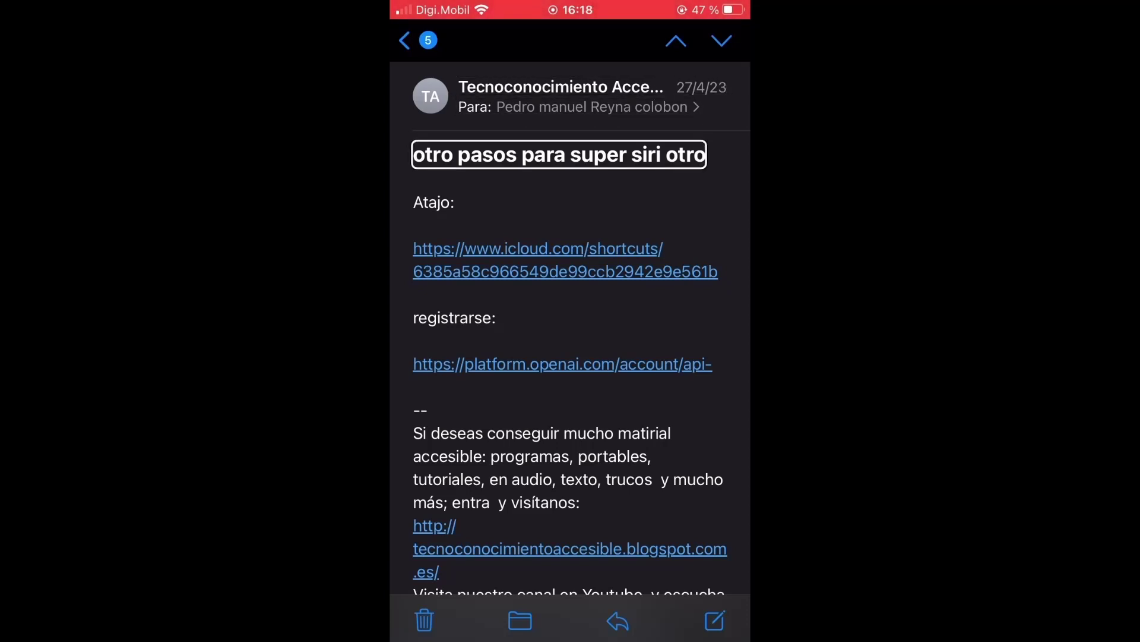
left_click(434, 202)
left_click(566, 260)
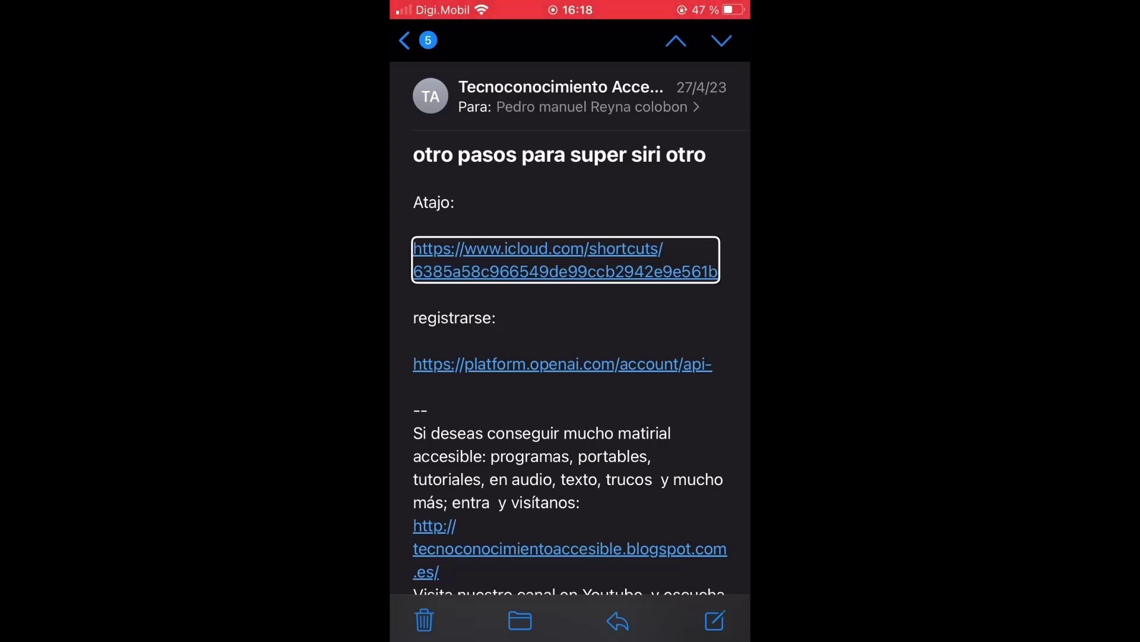
double_click(565, 260)
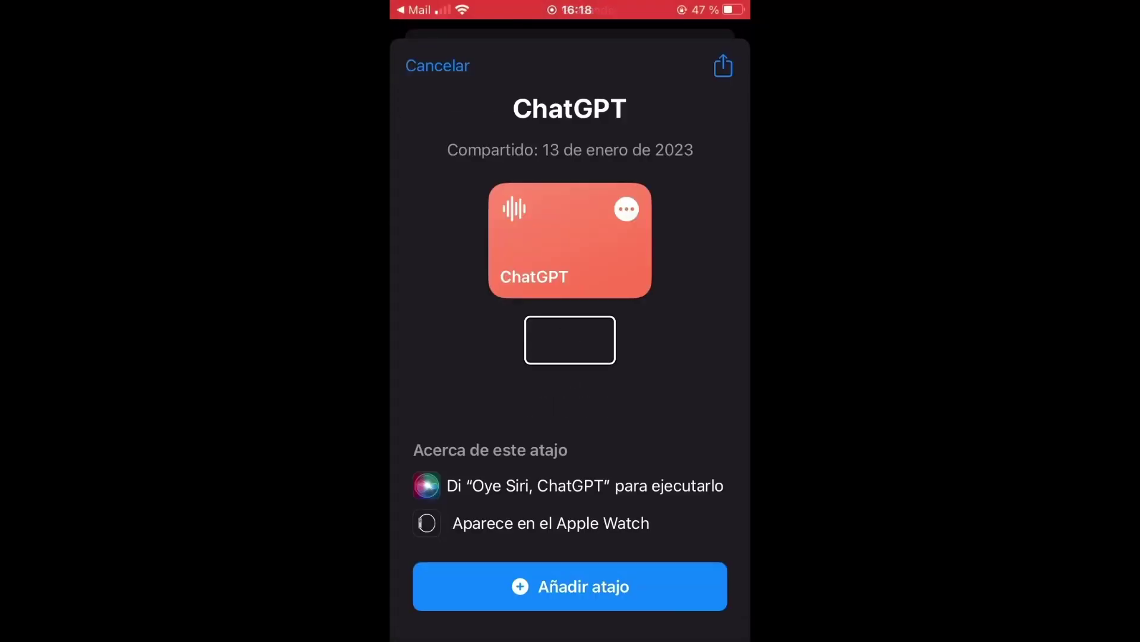
left_click(441, 65)
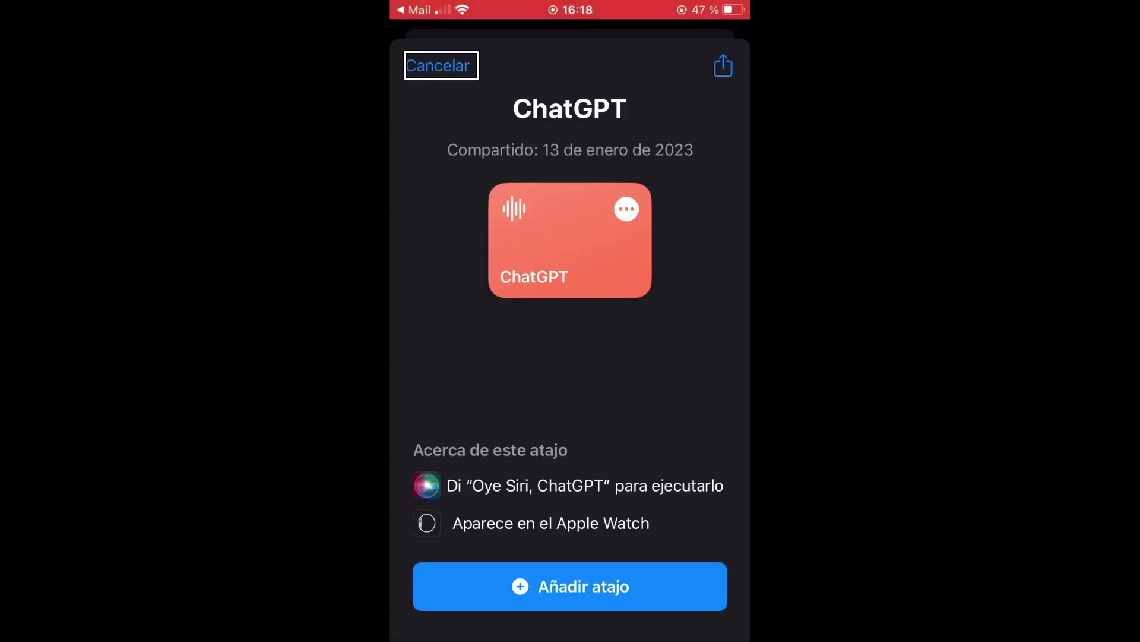